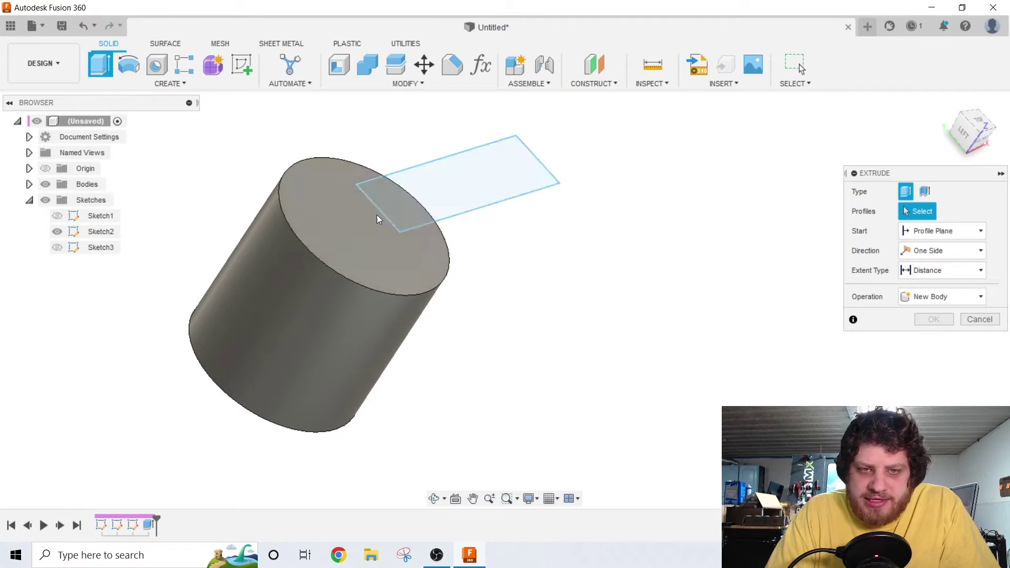
# Extrude the rectangle overlapping the cylinder's end face through the cylinder to cut a notch.
pyautogui.click(394, 215)
pyautogui.moveTo(460, 179); pyautogui.dragTo(333, 372)
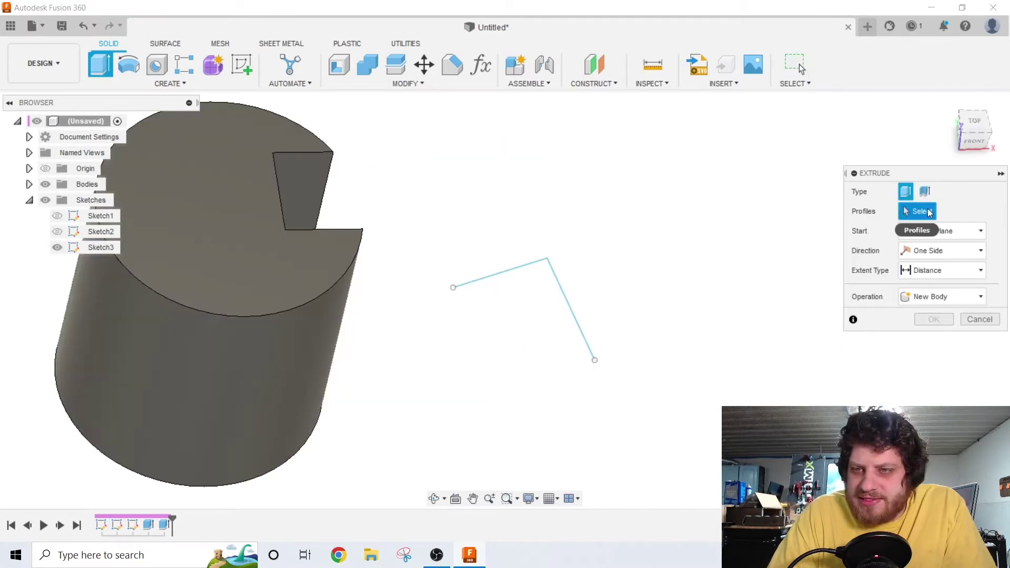
# Thin-extrude the open two-line sketch beside the notched cylinder about 3.3 in as a new body.
pyautogui.click(925, 191)
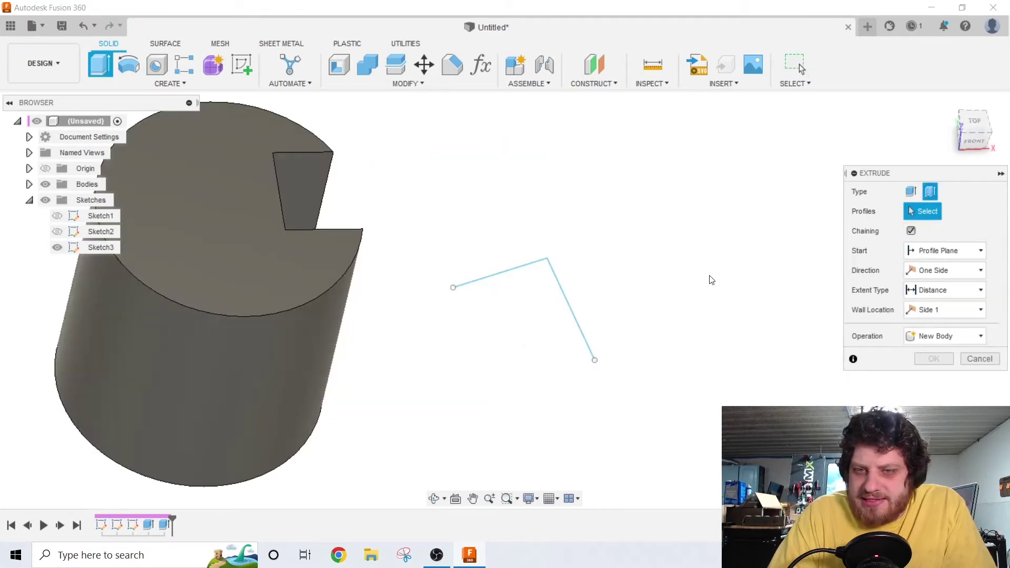
pyautogui.click(563, 287)
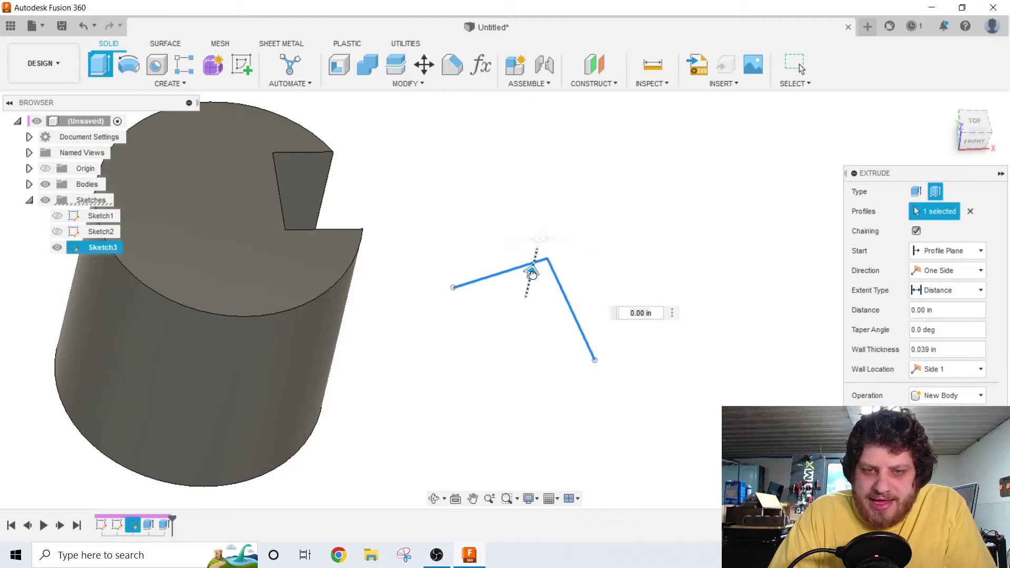
pyautogui.moveTo(531, 271); pyautogui.dragTo(570, 102)
pyautogui.moveTo(527, 190); pyautogui.dragTo(495, 313, button='middle')
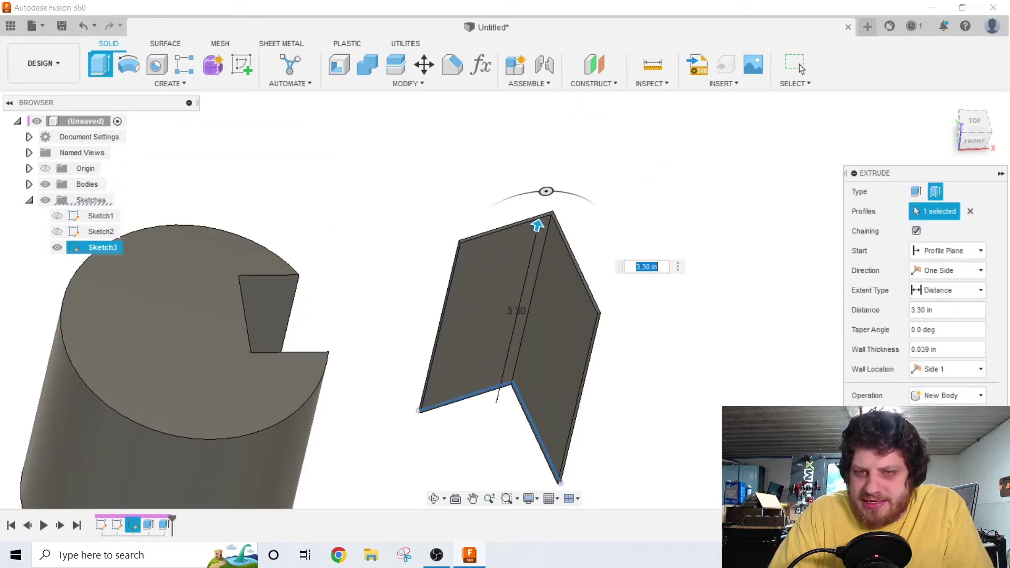
pyautogui.press('Return')
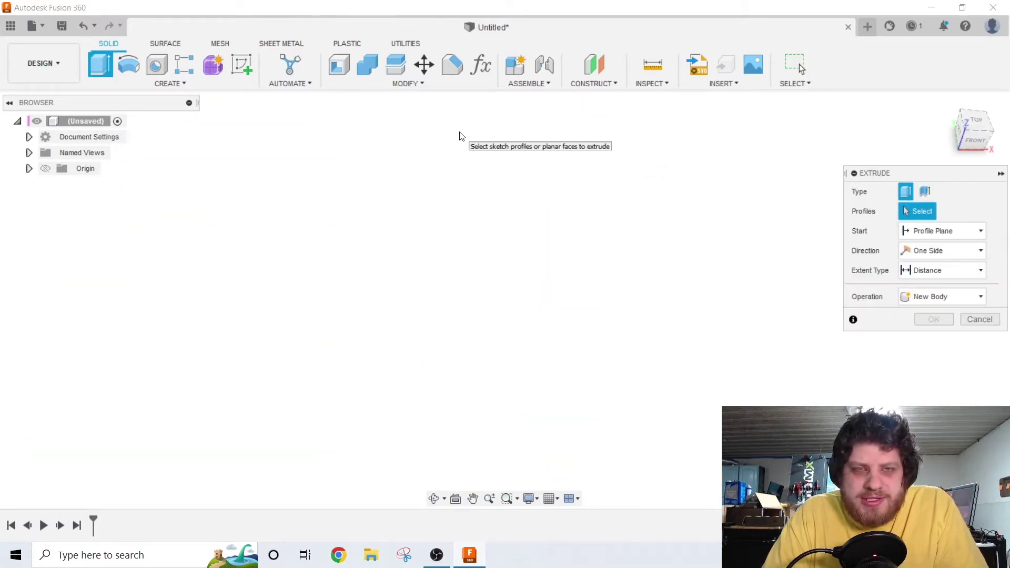
# Finish the sketch and extrude the circle and rectangle profiles together about 1.4 in as new bodies.
pyautogui.moveTo(895, 174); pyautogui.dragTo(712, 192)
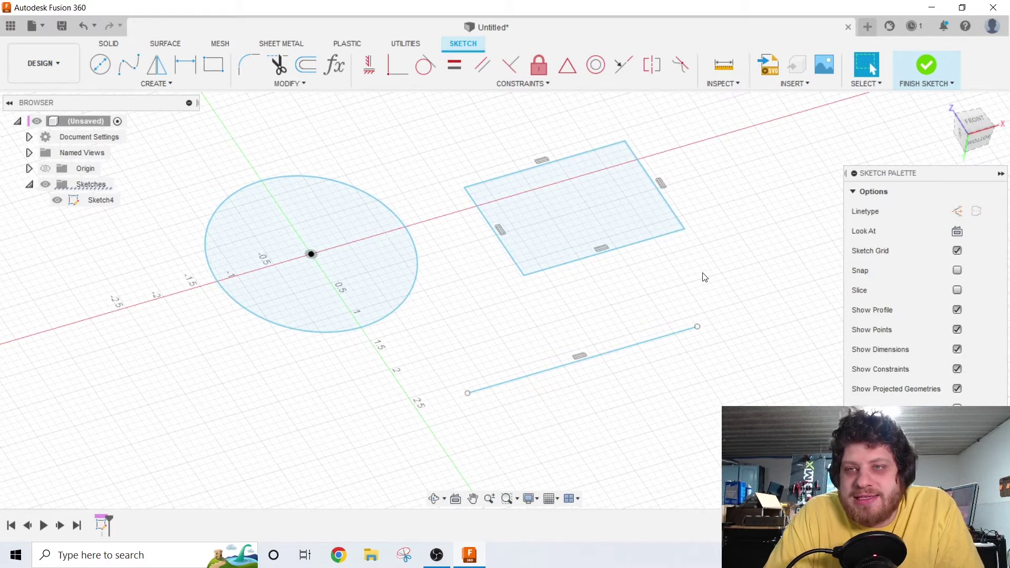
pyautogui.moveTo(692, 290); pyautogui.dragTo(712, 289, button='middle')
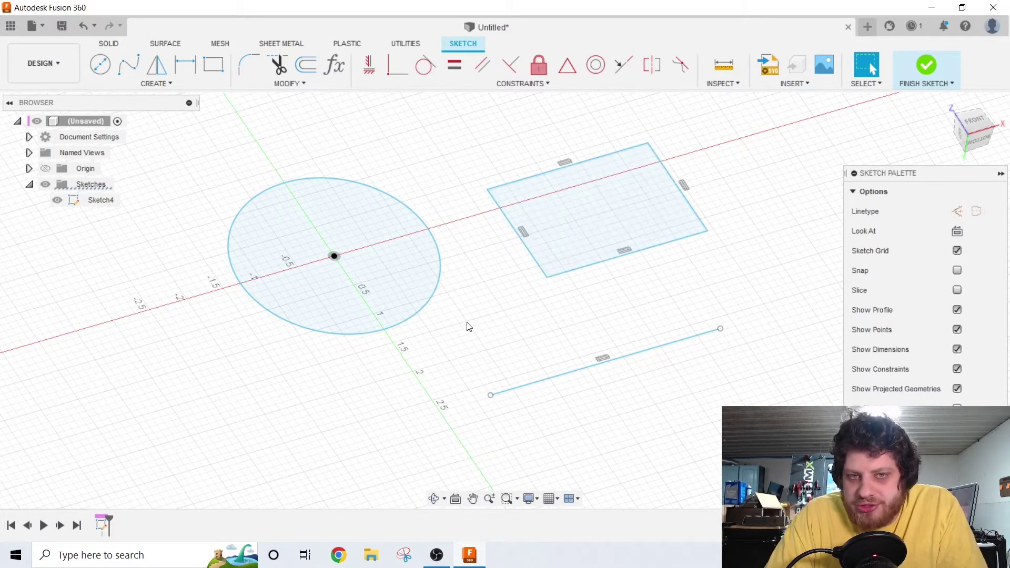
pyautogui.click(922, 65)
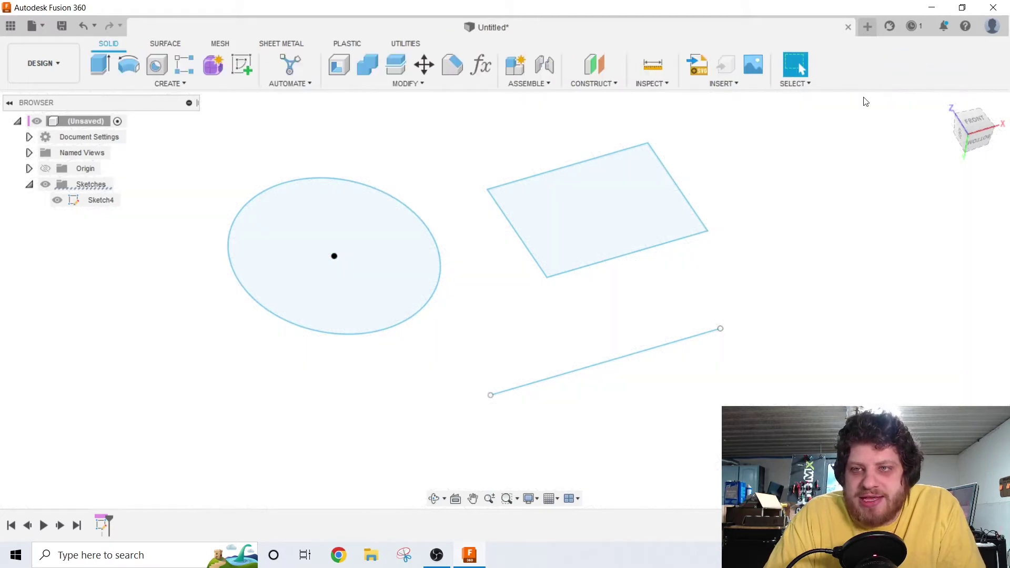
pyautogui.click(93, 70)
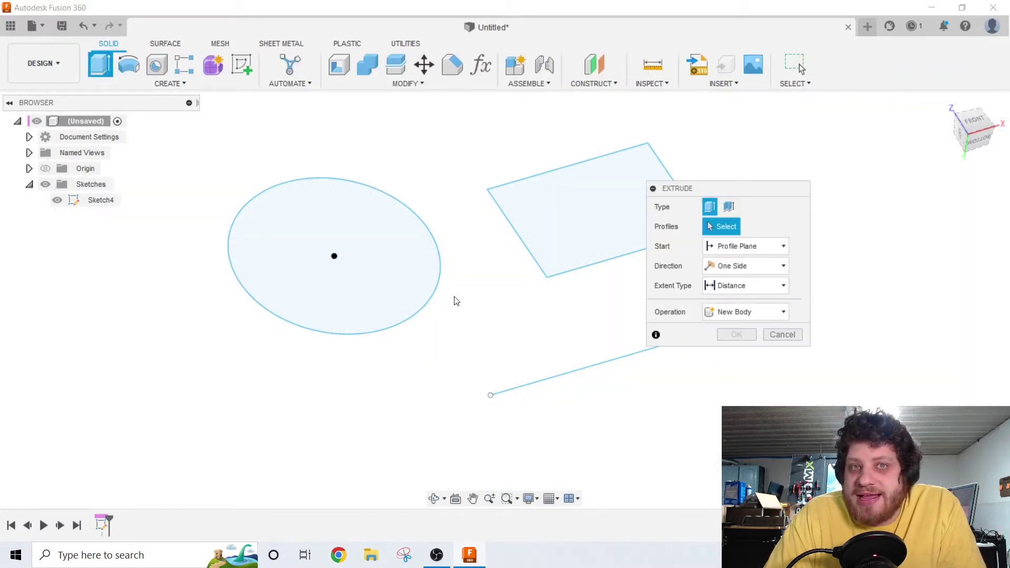
pyautogui.click(405, 265)
pyautogui.click(505, 202)
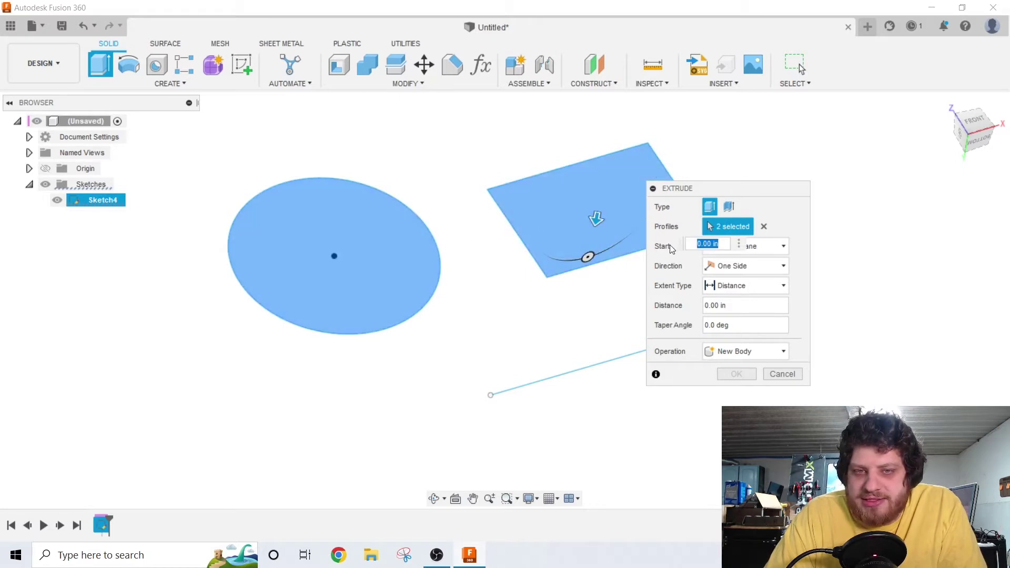
pyautogui.moveTo(598, 222); pyautogui.dragTo(531, 349)
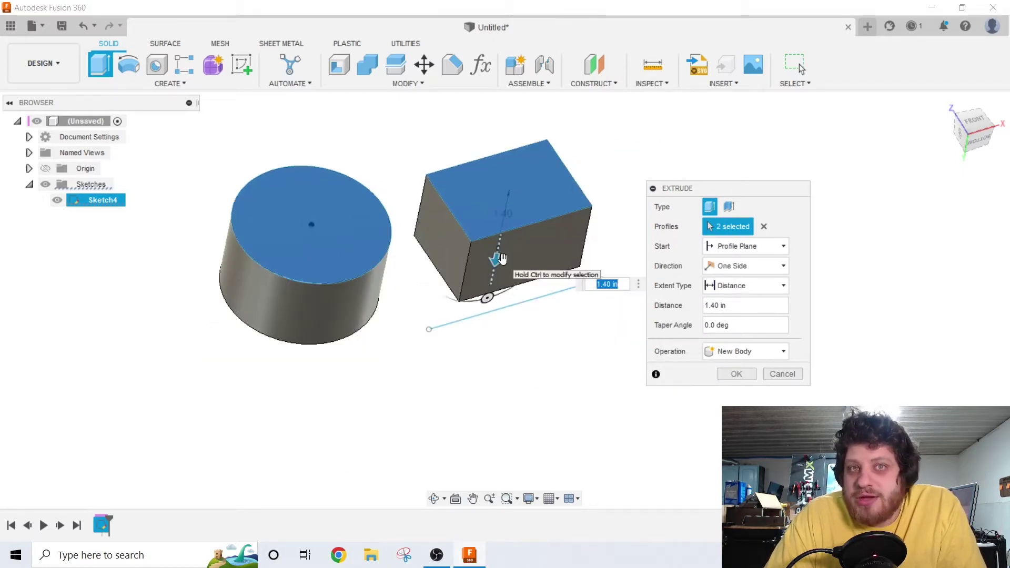
# Reverse the direction of the circle and rectangle extrusion and set its distance to -2.25 in.
pyautogui.moveTo(499, 260); pyautogui.dragTo(517, 140)
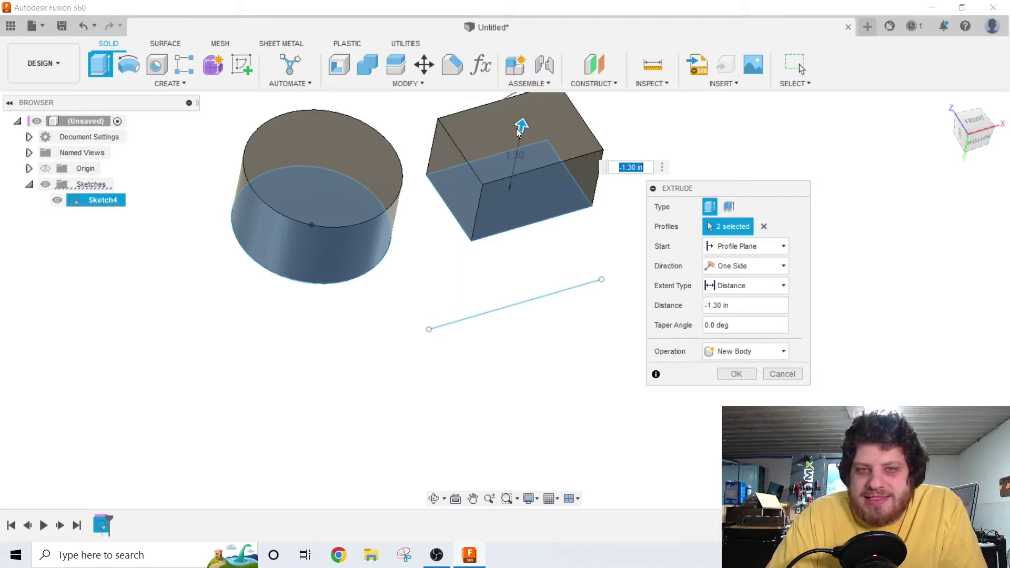
pyautogui.moveTo(519, 129)
pyautogui.mouseDown()
pyautogui.moveTo(505, 221)
pyautogui.moveTo(514, 243)
pyautogui.moveTo(503, 215)
pyautogui.moveTo(523, 116)
pyautogui.mouseUp()
pyautogui.moveTo(578, 215); pyautogui.dragTo(597, 290, button='middle')
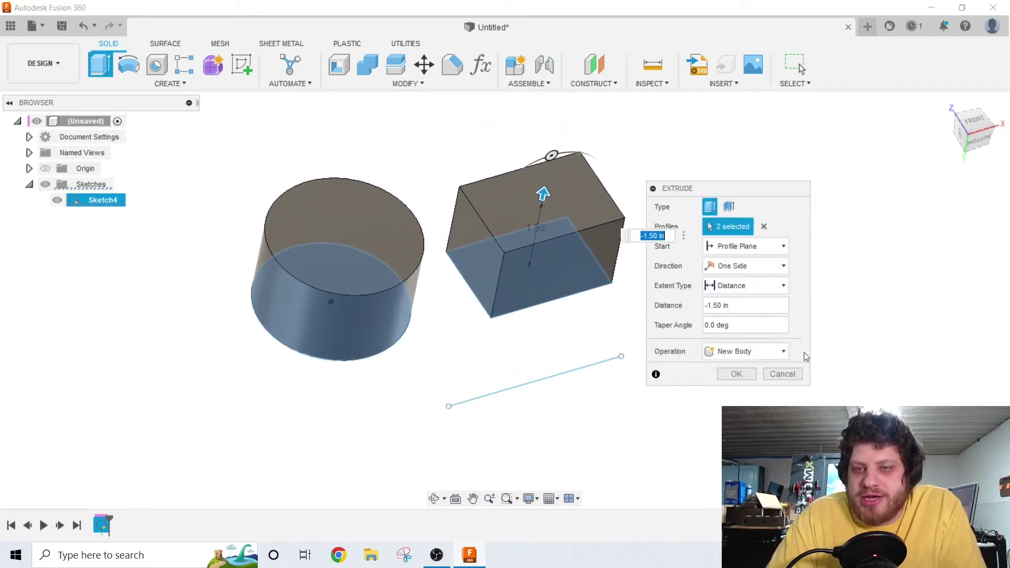
pyautogui.click(756, 311)
pyautogui.write('2')
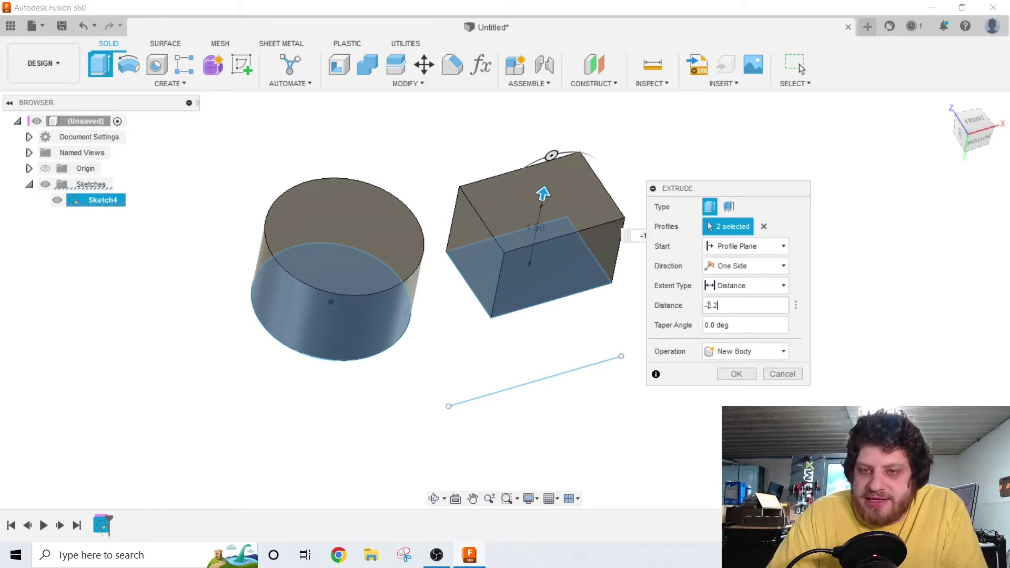
pyautogui.press('Return')
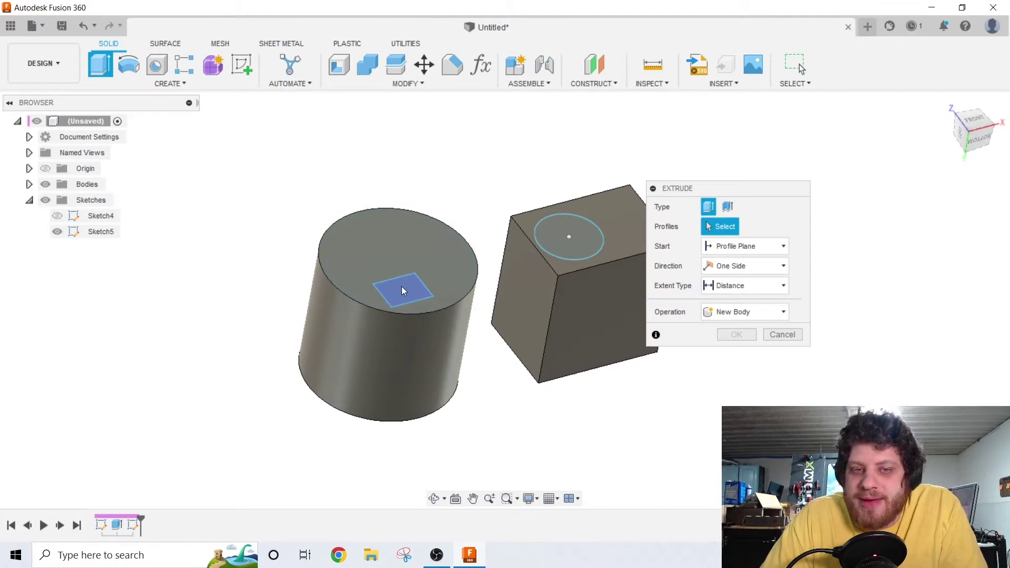
# Extrude the small square and circle down through the cylinder and block about 3.8 in with the Cut operation.
pyautogui.click(402, 287)
pyautogui.click(570, 226)
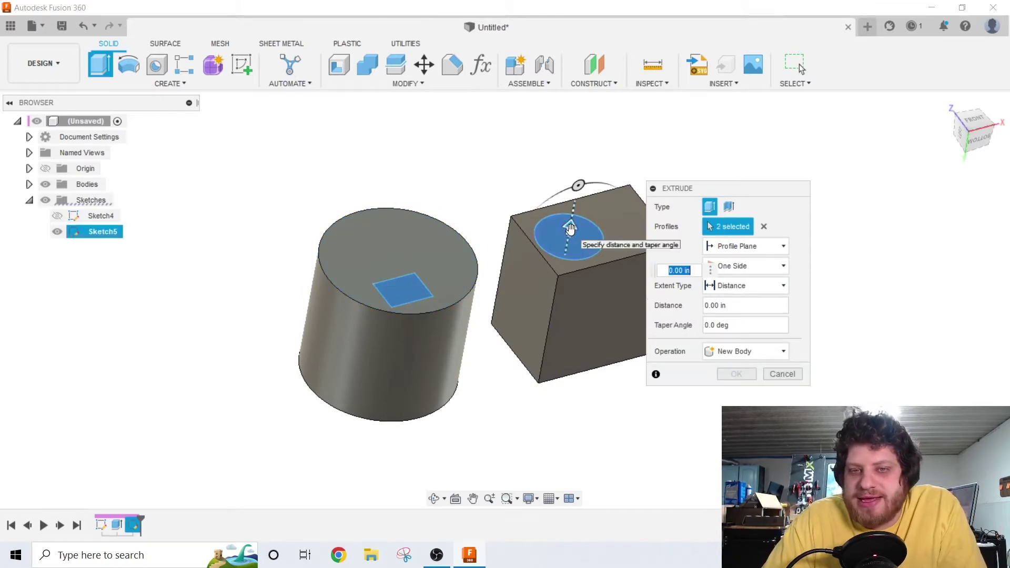
pyautogui.moveTo(571, 227); pyautogui.dragTo(537, 386)
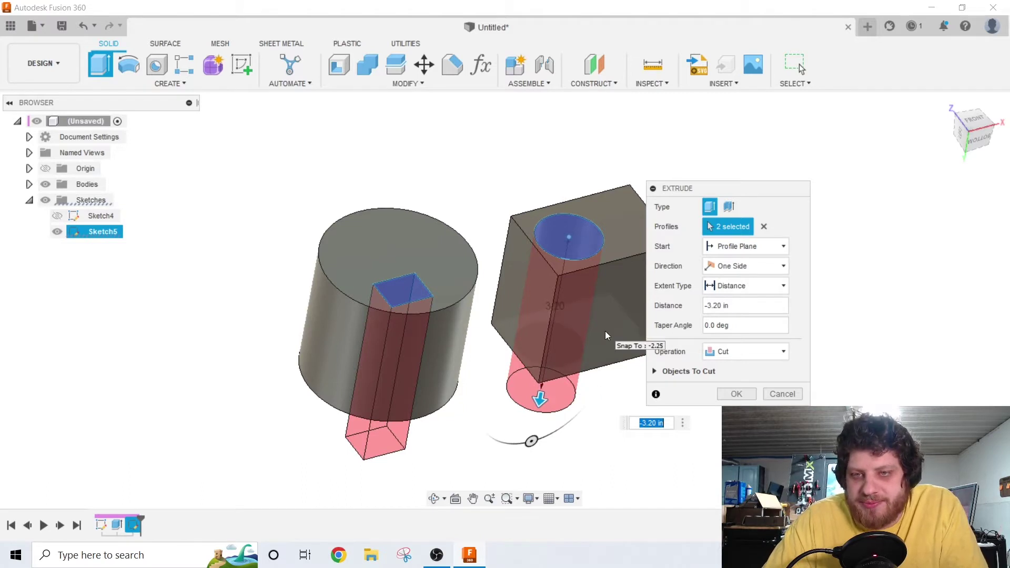
pyautogui.moveTo(605, 330); pyautogui.dragTo(583, 294, button='middle')
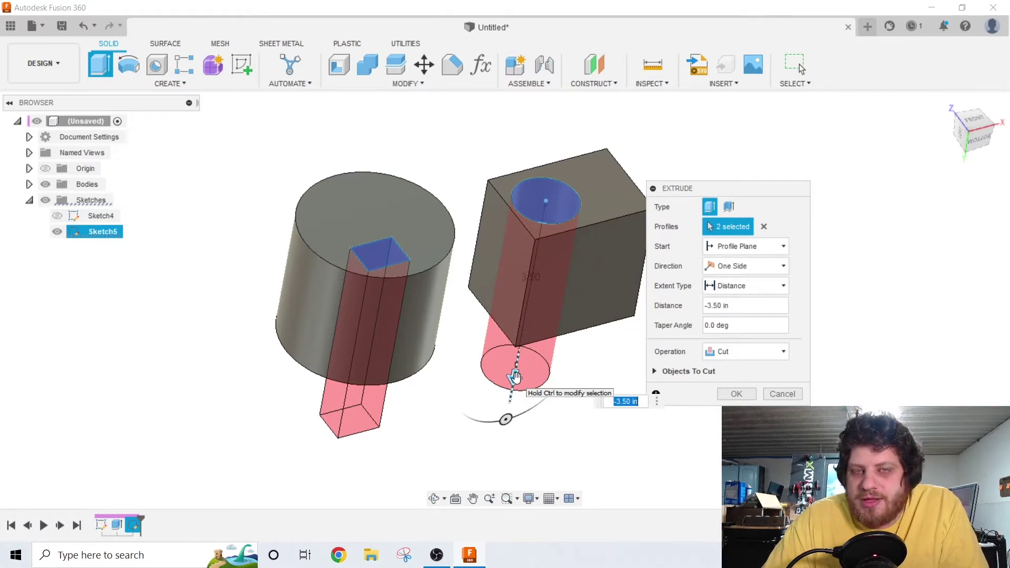
pyautogui.moveTo(518, 362); pyautogui.dragTo(536, 395)
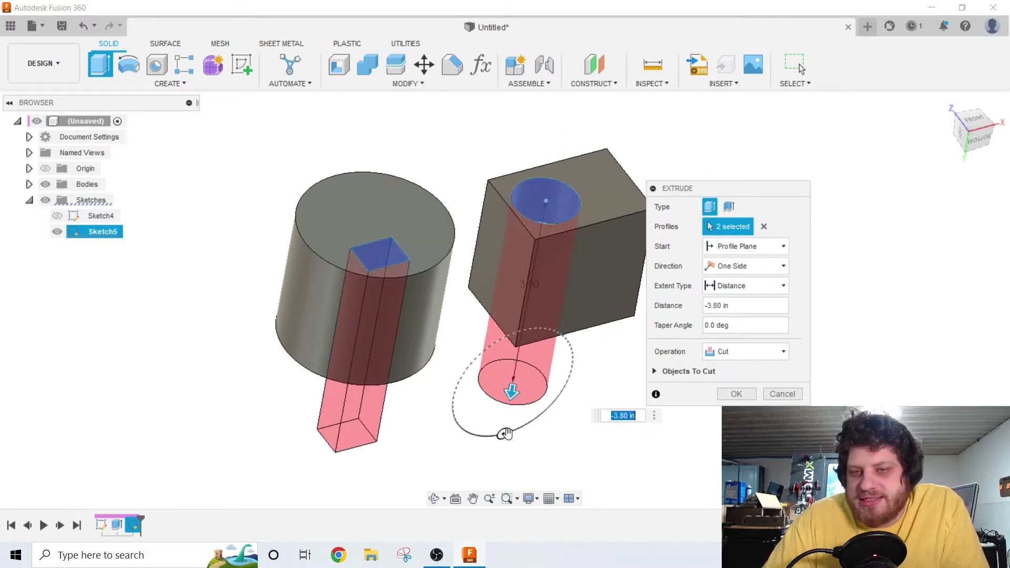
pyautogui.click(741, 354)
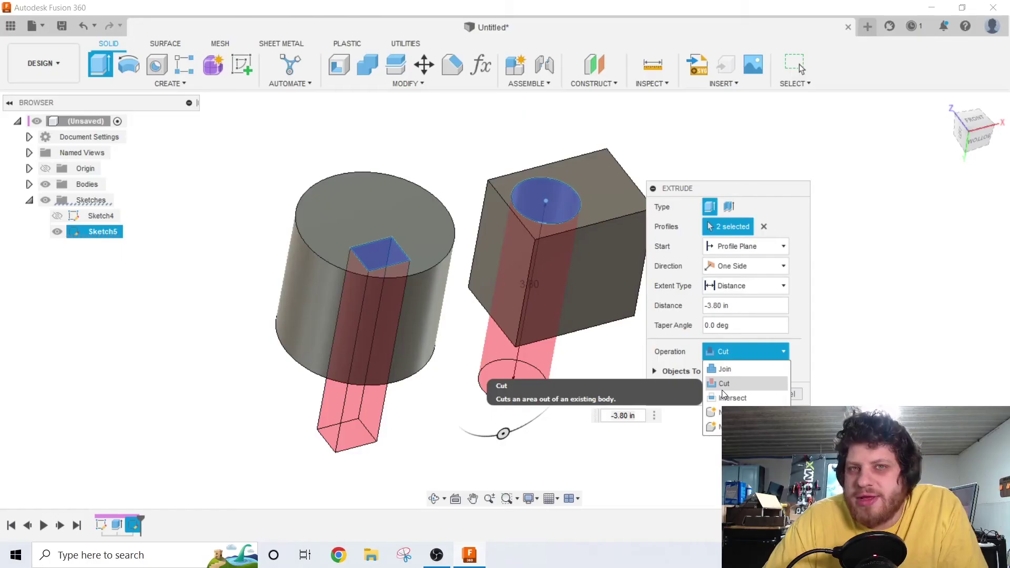
pyautogui.click(722, 389)
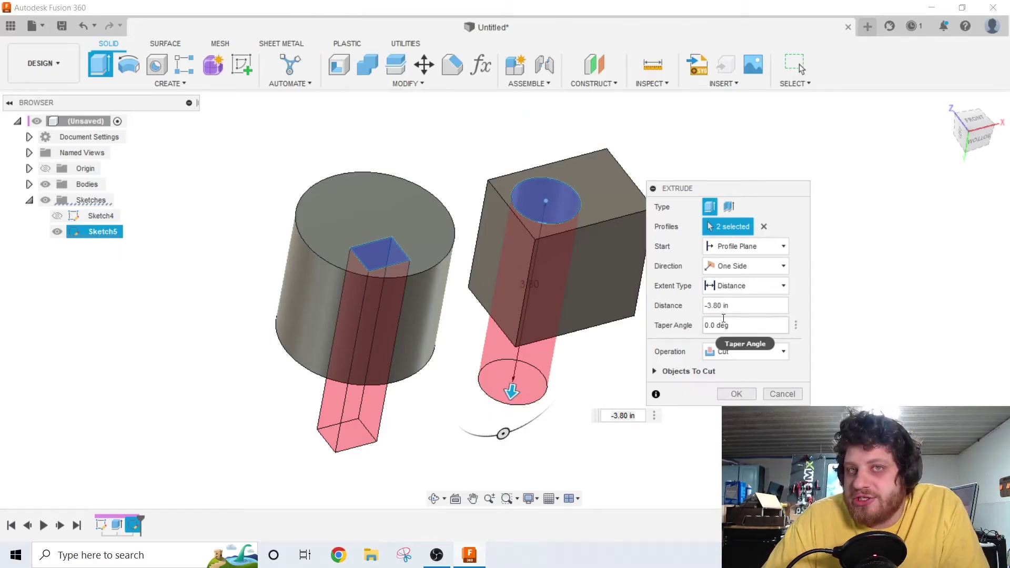
pyautogui.click(736, 394)
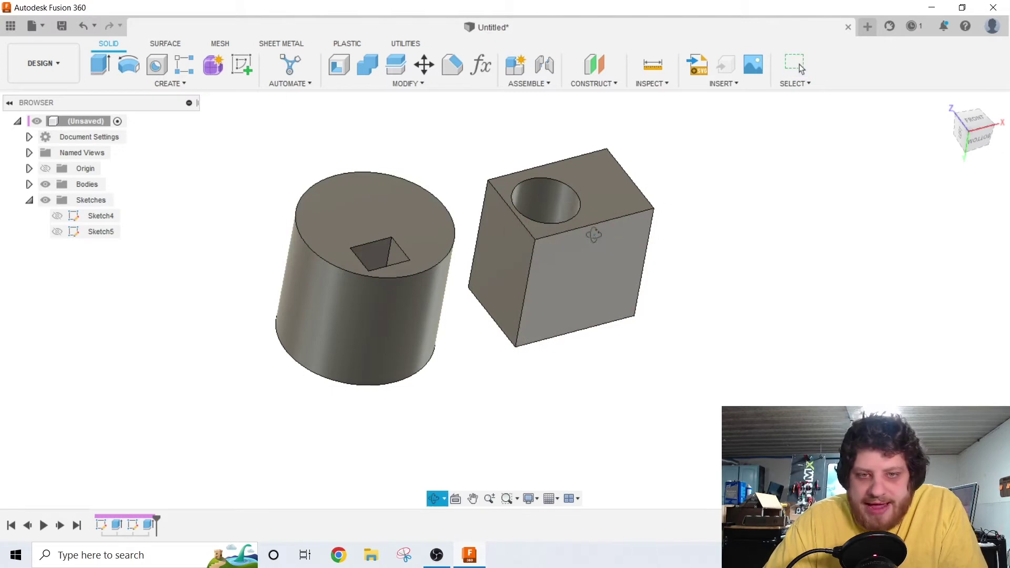
pyautogui.keyDown('shift'); pyautogui.moveTo(593, 233); pyautogui.dragTo(370, 301, button='middle'); pyautogui.keyUp('shift')
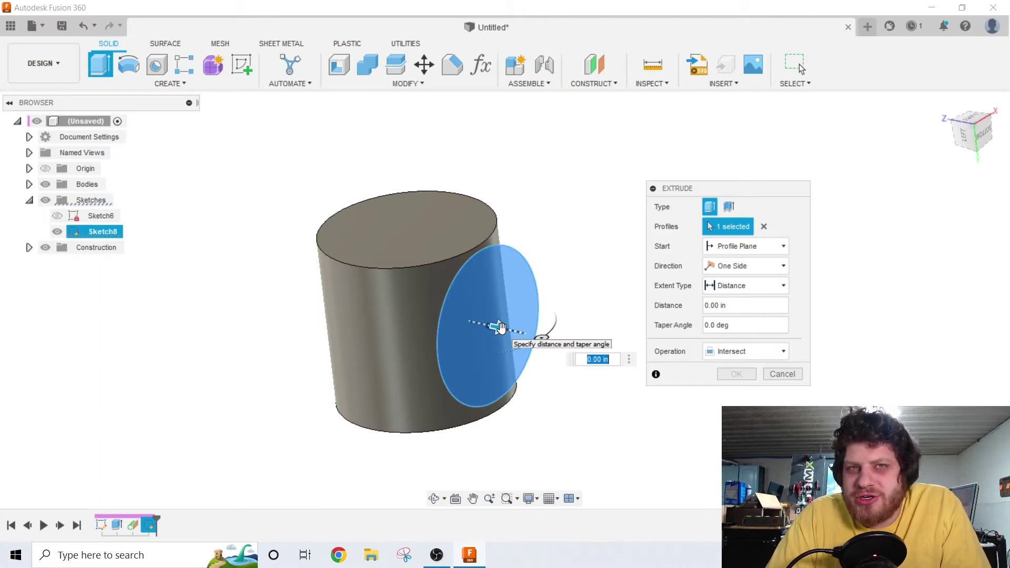
# Extrude the circle beside the cylinder about 3.1 in through it with the Intersect operation.
pyautogui.moveTo(500, 327); pyautogui.dragTo(278, 300)
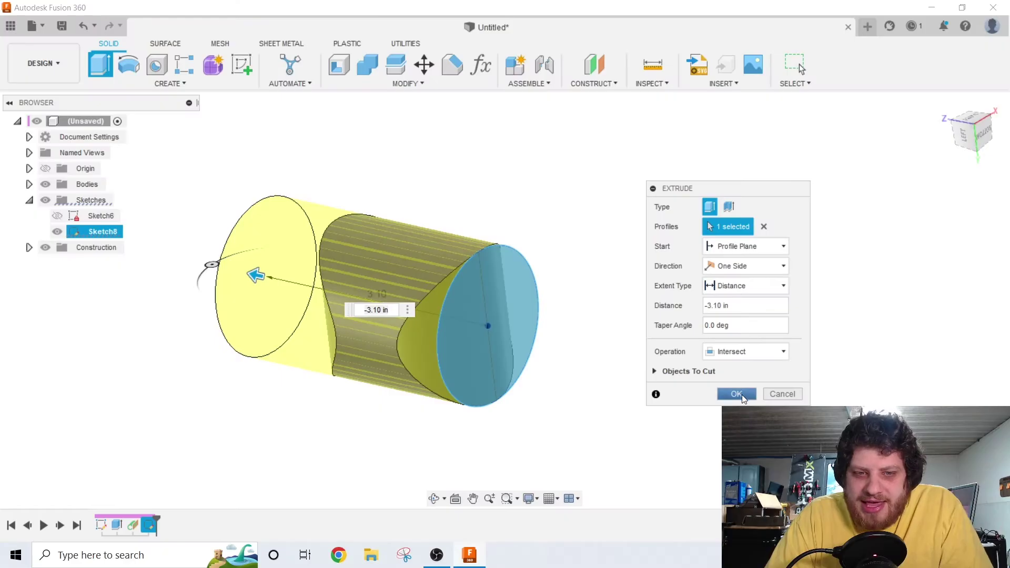
pyautogui.click(520, 462)
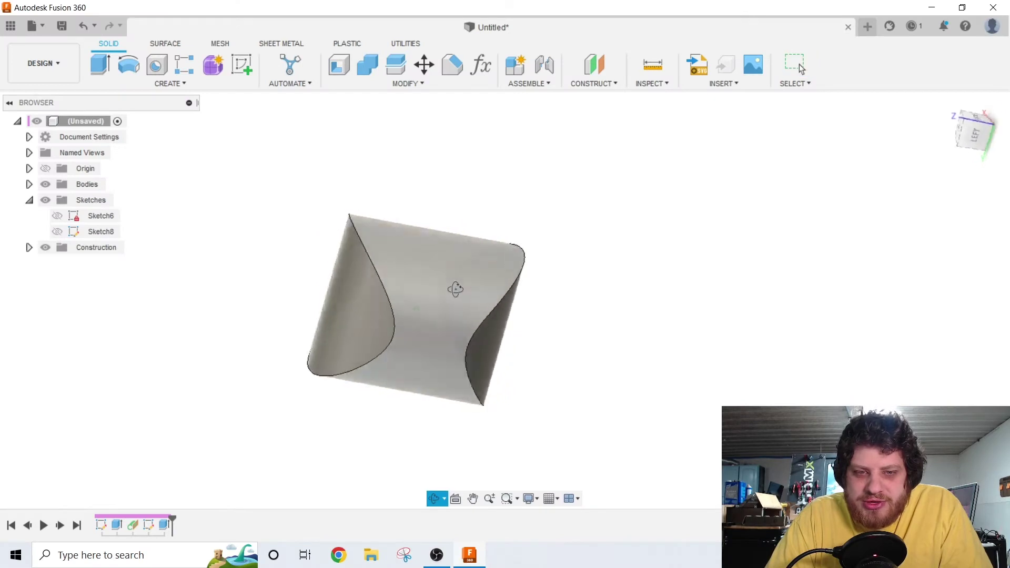
pyautogui.keyDown('shift'); pyautogui.moveTo(455, 288); pyautogui.dragTo(304, 351, button='middle'); pyautogui.keyUp('shift')
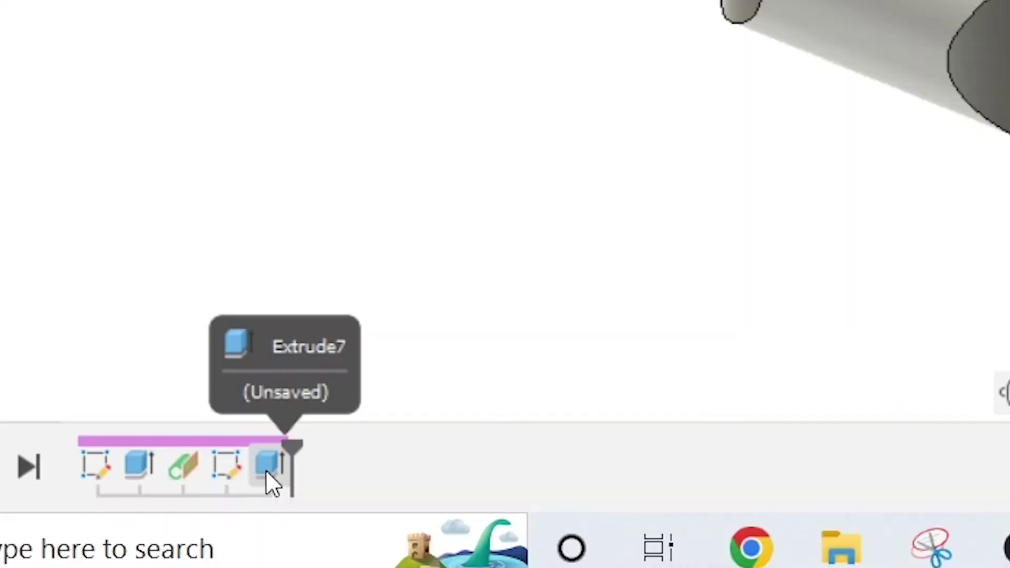
# Select the last extrude feature in the design history and open its options.
pyautogui.rightClick(267, 469)
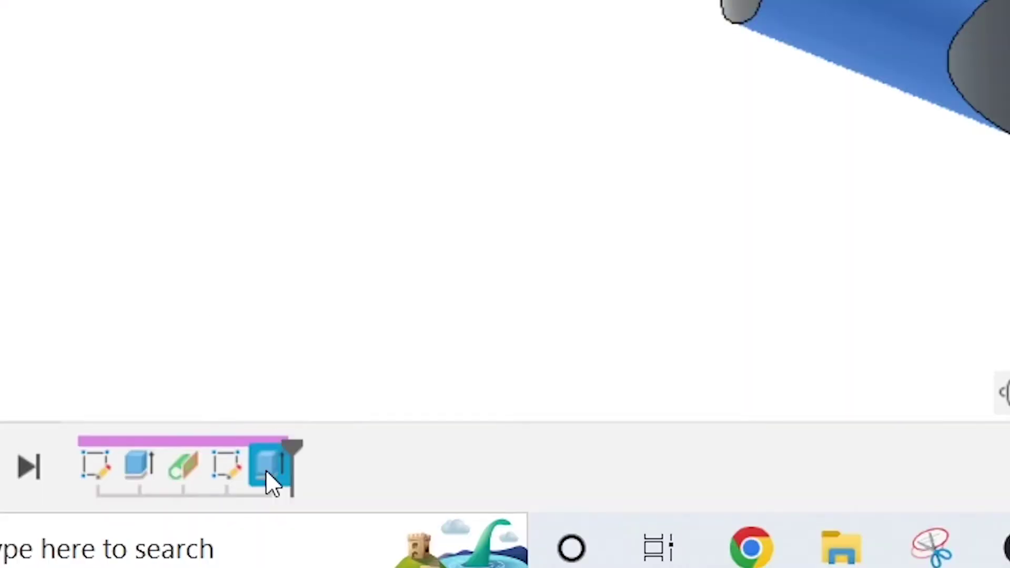
pyautogui.click(429, 100)
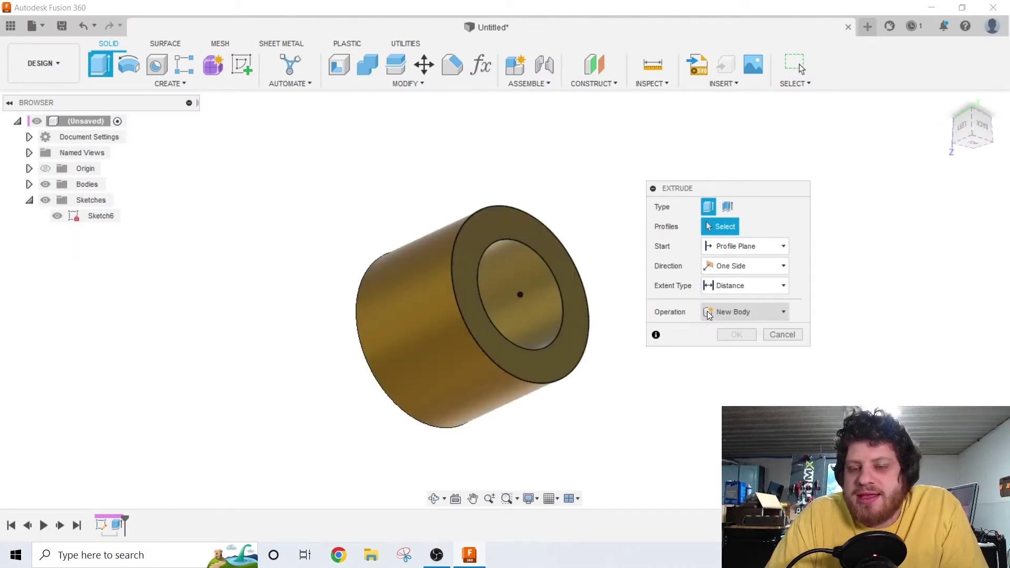
# Extrude the inner circle of the hollow cylinder through its bore with the New Body operation.
pyautogui.click(709, 315)
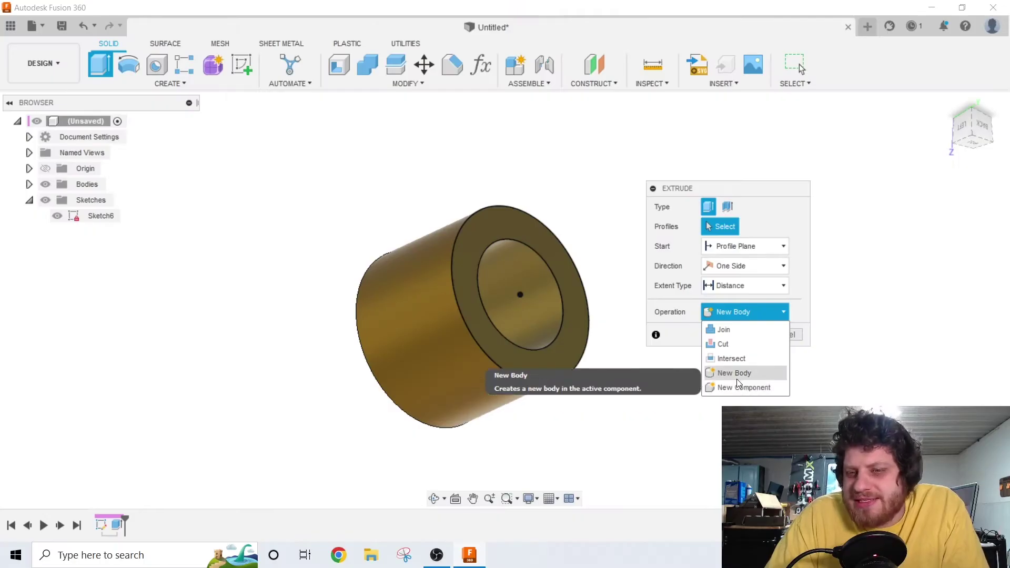
pyautogui.click(734, 374)
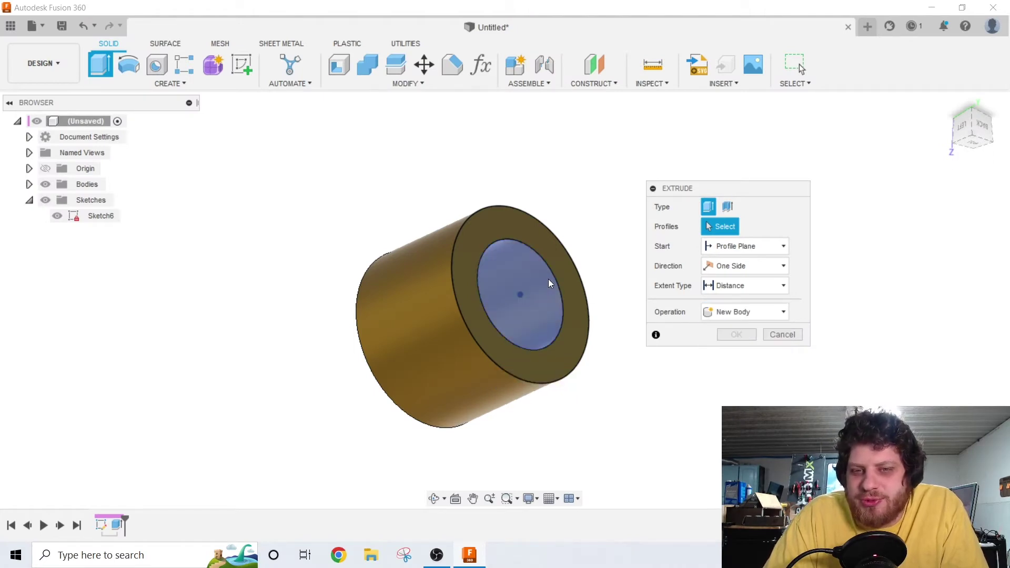
pyautogui.click(526, 289)
pyautogui.click(530, 304)
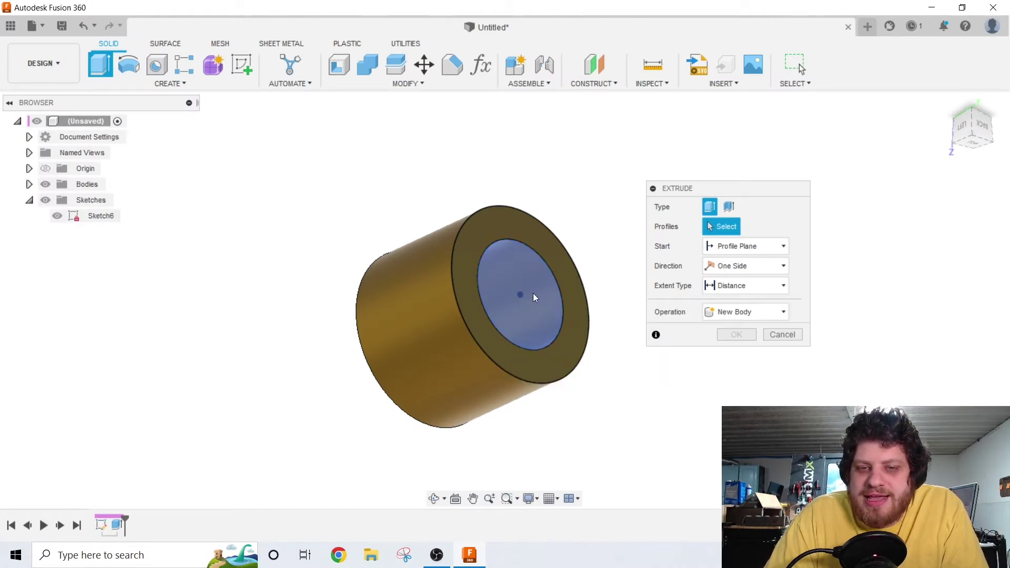
pyautogui.click(530, 294)
pyautogui.moveTo(528, 293); pyautogui.dragTo(340, 379)
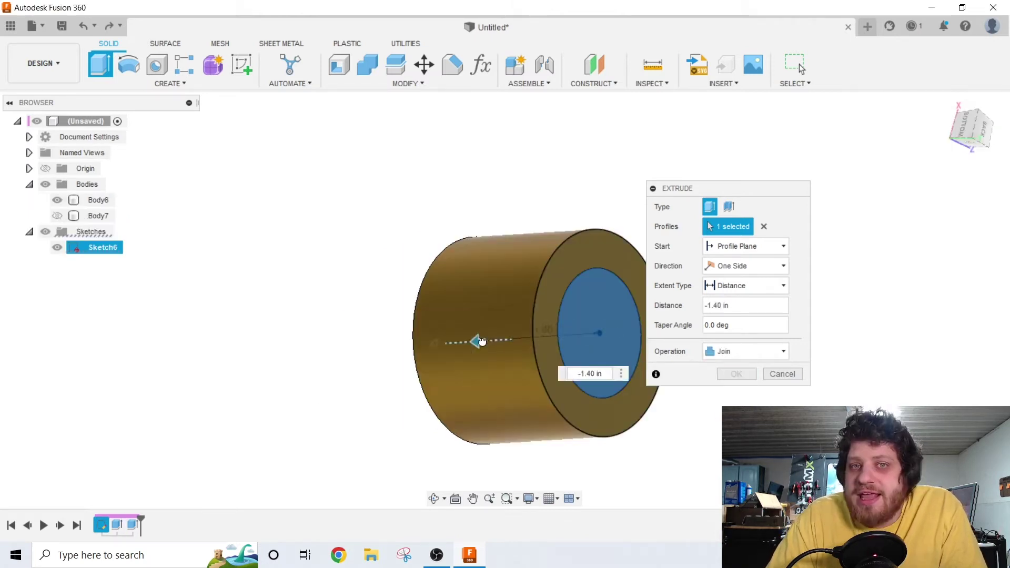
# Extend the inner circle's extrusion to about -3.1 in and set its operation to New Body.
pyautogui.moveTo(478, 343); pyautogui.dragTo(342, 350)
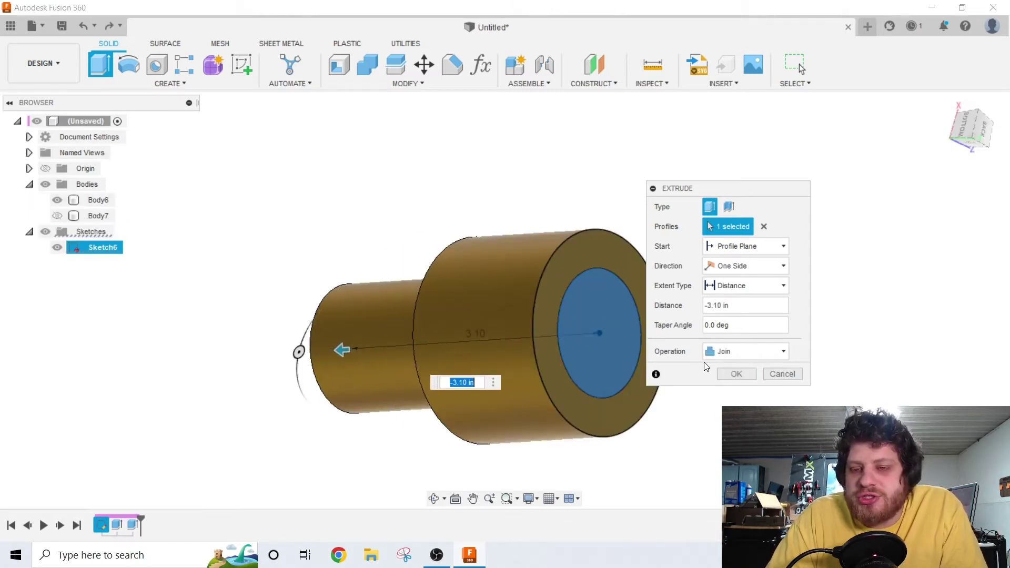
pyautogui.click(718, 351)
pyautogui.click(713, 412)
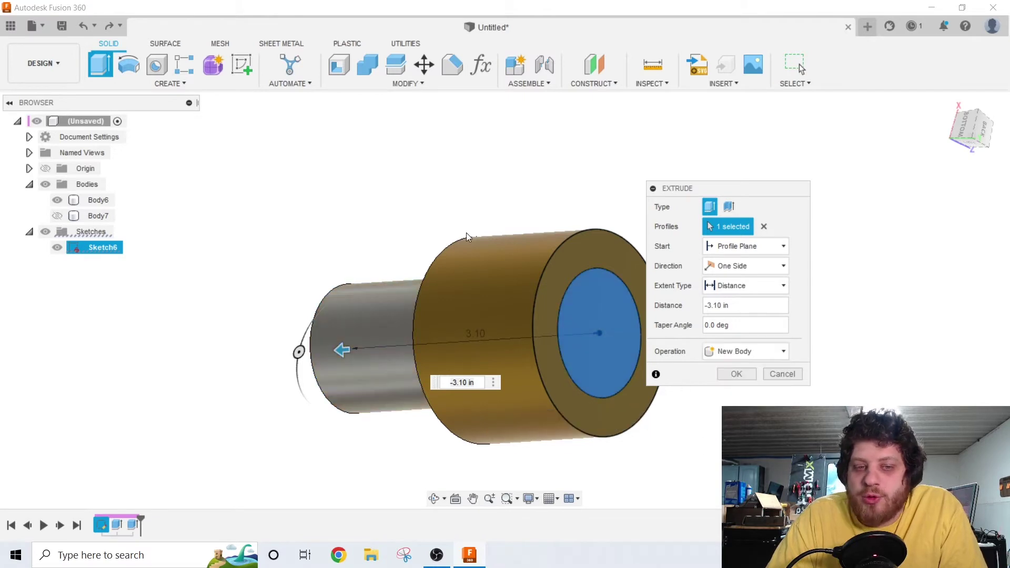
pyautogui.keyDown('shift'); pyautogui.moveTo(456, 288); pyautogui.dragTo(495, 384, button='middle'); pyautogui.keyUp('shift')
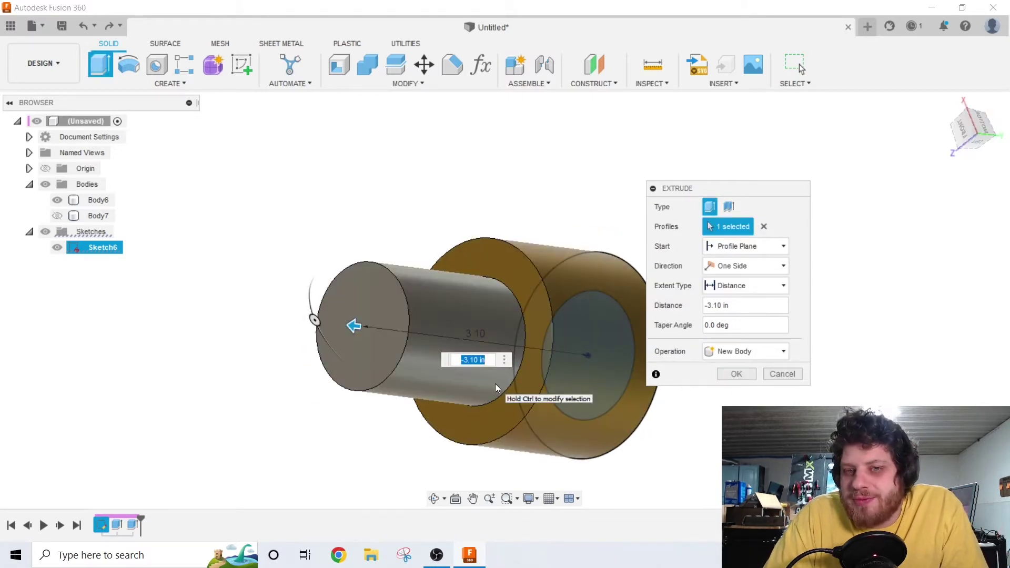
# Accept the inner circle's extrusion as a new body and toggle that body's visibility off and on.
pyautogui.click(736, 374)
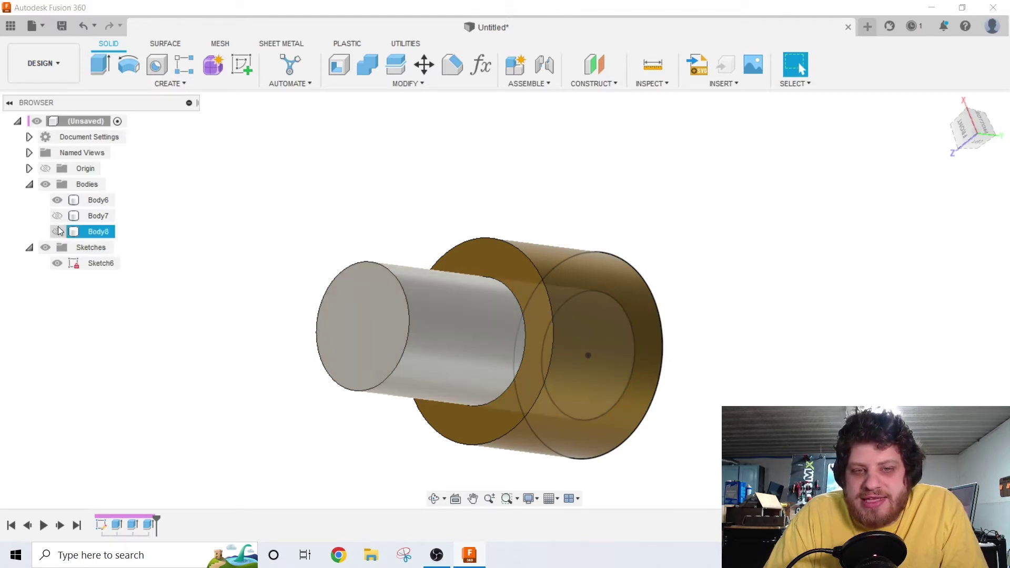
pyautogui.click(57, 232)
pyautogui.click(57, 232)
pyautogui.click(57, 231)
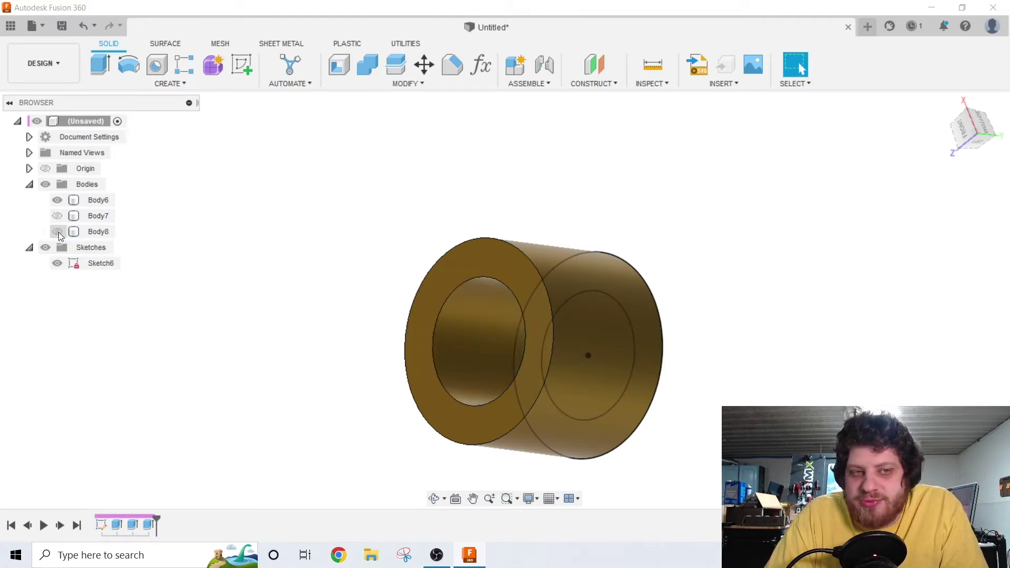
pyautogui.click(57, 231)
# Move the inner cylinder body away from the hollow cylinder.
pyautogui.press('m')
pyautogui.click(405, 314)
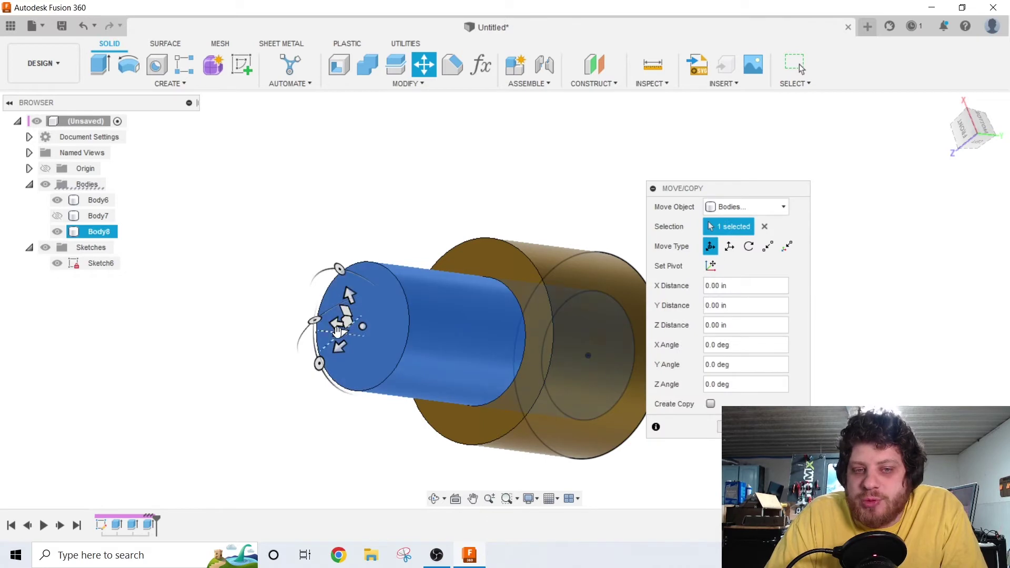
pyautogui.moveTo(345, 331); pyautogui.dragTo(169, 169)
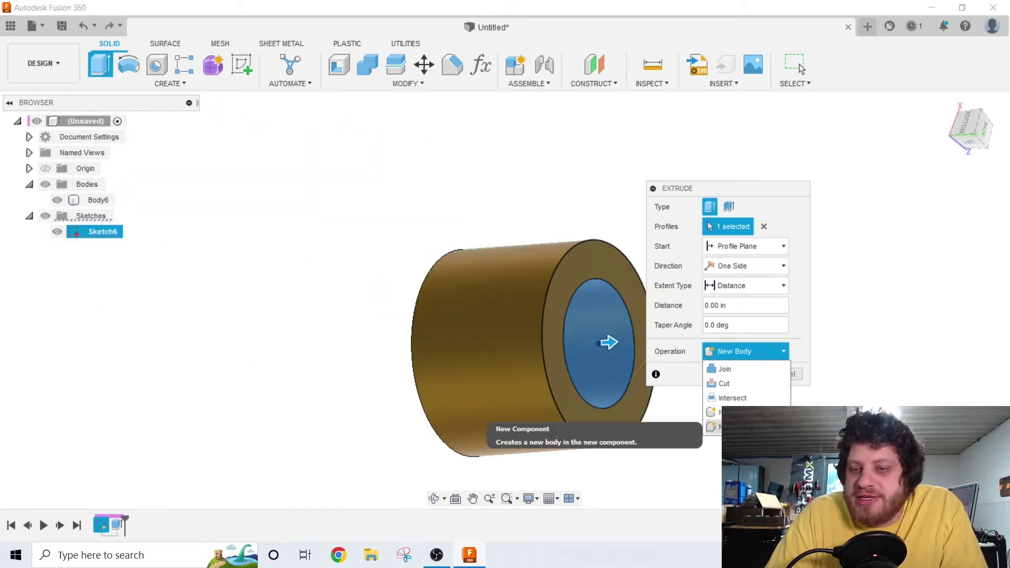
# Extrude the hollow cylinder's inner circle about -4.90 in as a New Component and move that component above the hollow cylinder.
pyautogui.click(729, 426)
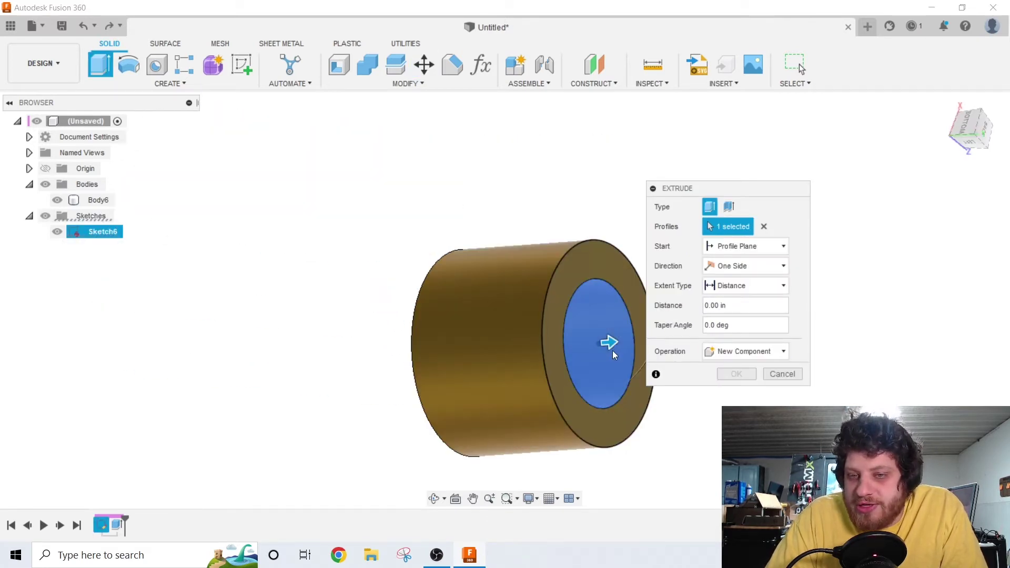
pyautogui.moveTo(614, 355); pyautogui.dragTo(166, 385)
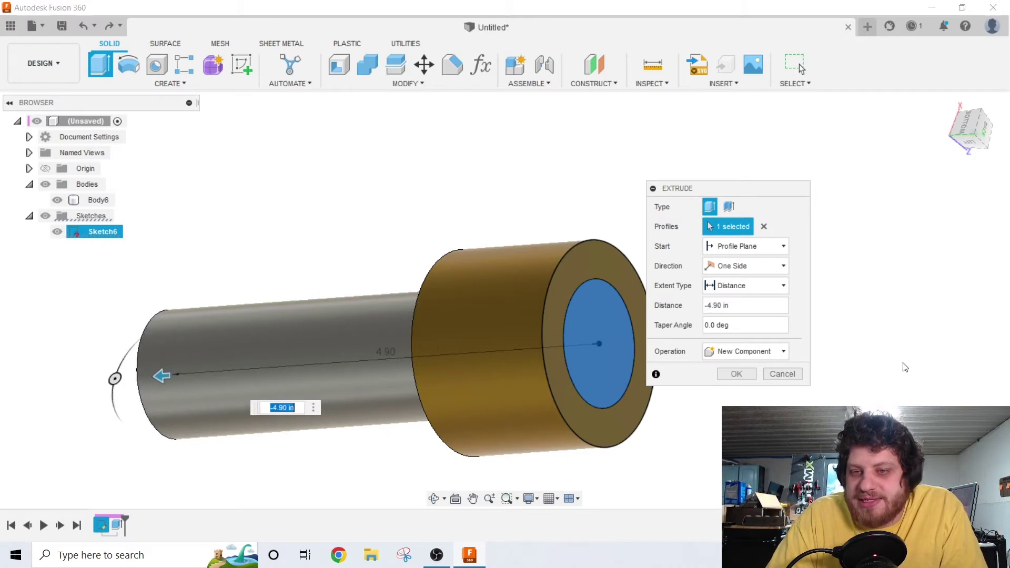
pyautogui.click(736, 374)
pyautogui.moveTo(314, 349); pyautogui.dragTo(313, 214)
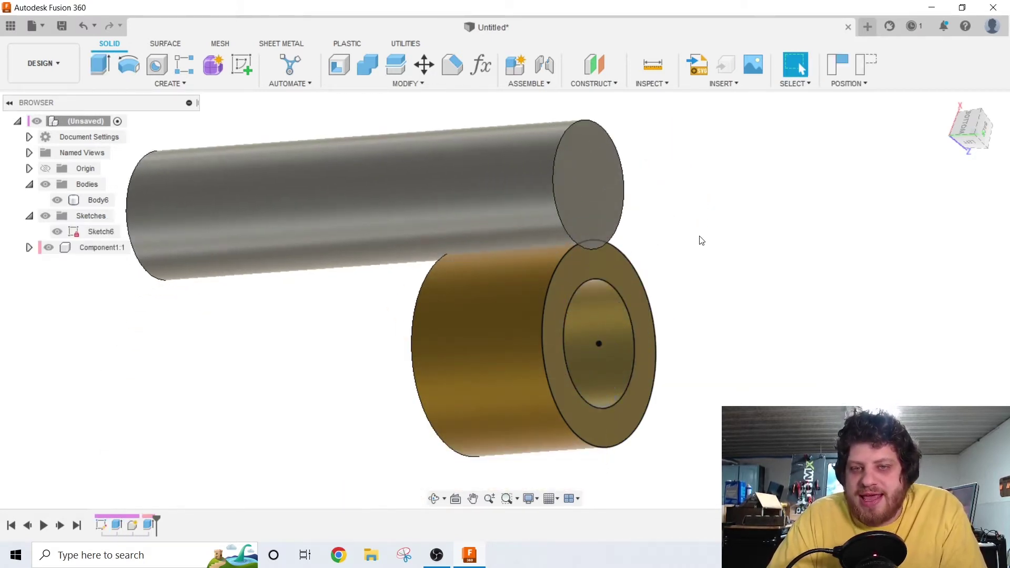
# Join the centre of the solid component's end face to the centre of the hollow cylinder's bore with a Joint.
pyautogui.press('j')
pyautogui.click(585, 182)
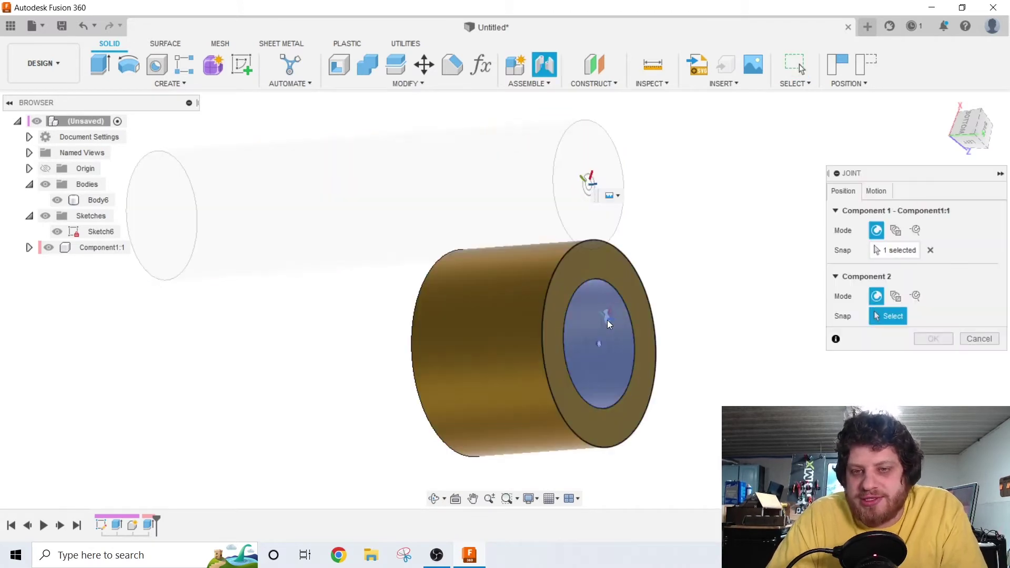
pyautogui.click(591, 356)
pyautogui.press('Return')
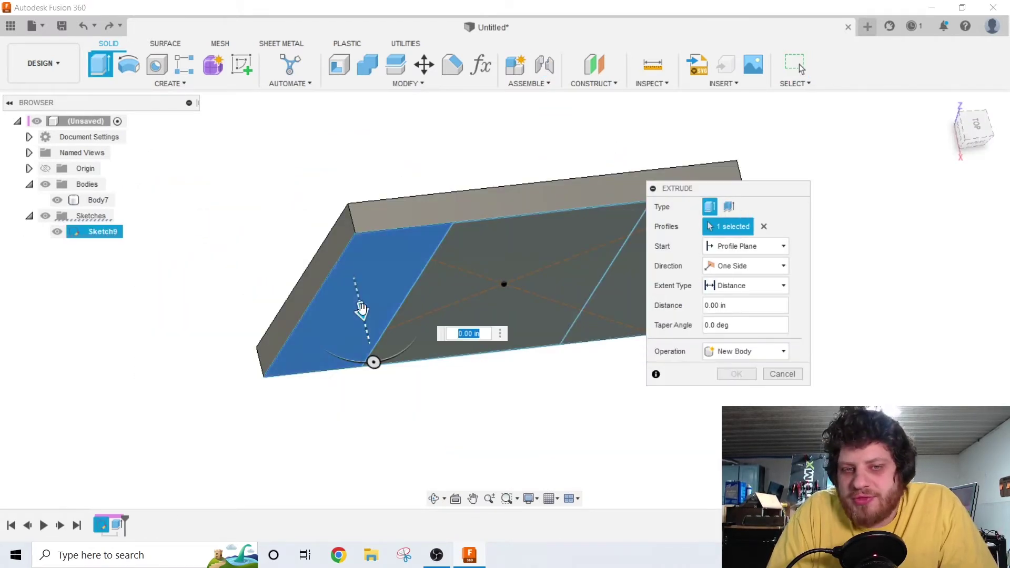
# Extrude the strip at one end of the plate about -0.10 in with the Cut operation.
pyautogui.moveTo(360, 308); pyautogui.dragTo(341, 305)
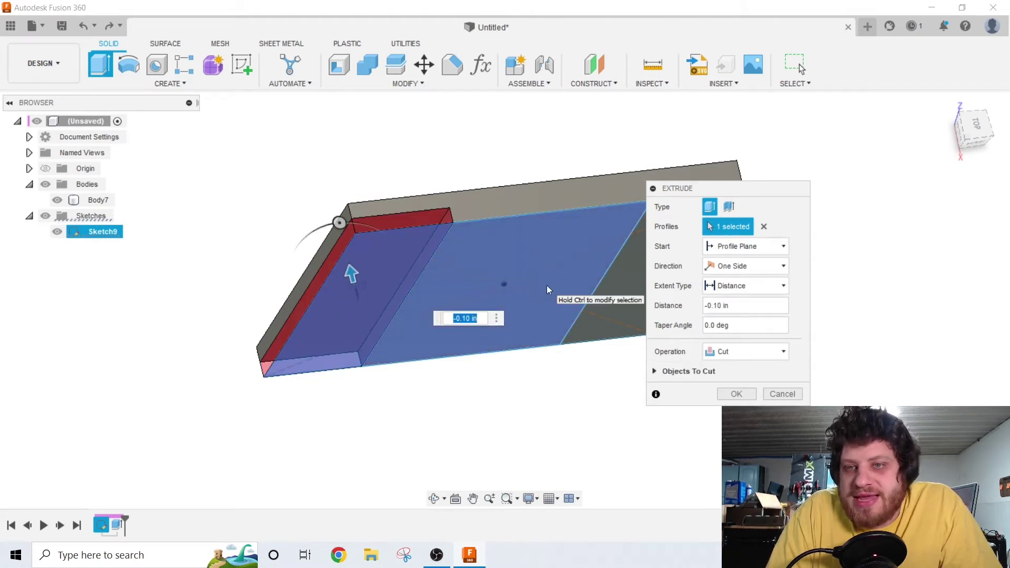
pyautogui.click(737, 394)
# Start an extrusion of the strip profile at the plate's uncut end.
pyautogui.press('e')
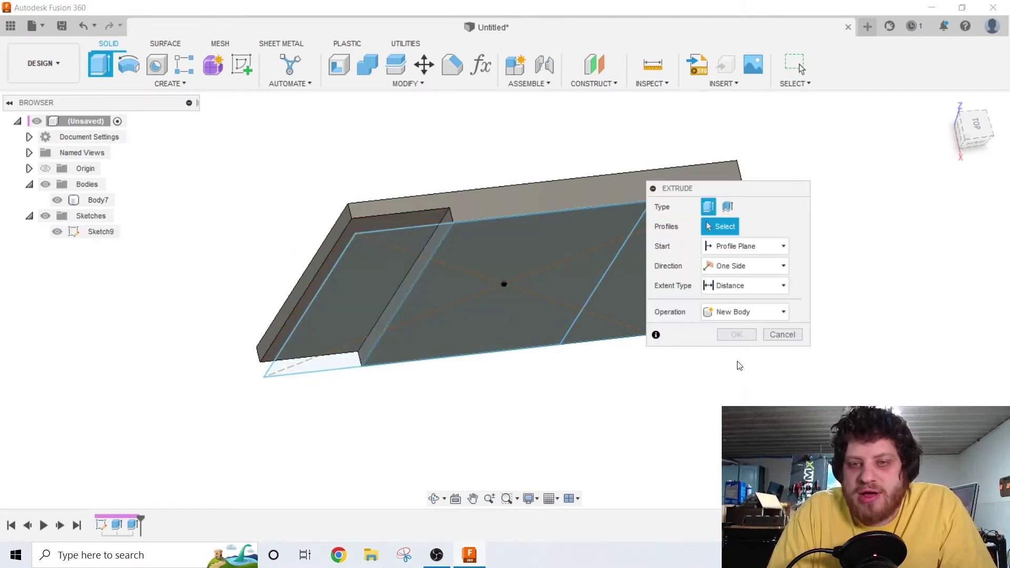
pyautogui.click(634, 309)
pyautogui.moveTo(548, 258); pyautogui.dragTo(427, 287, button='middle')
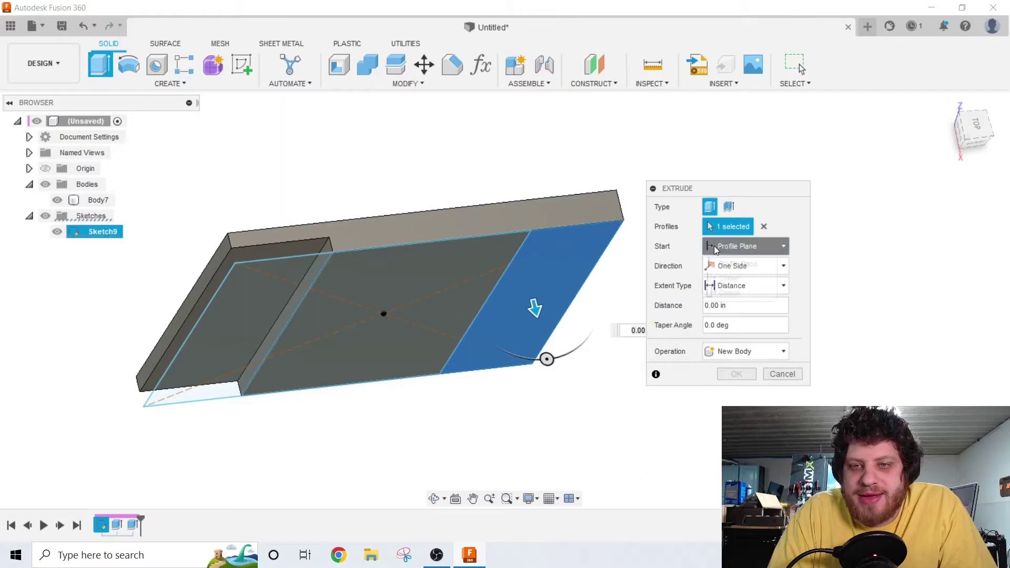
# Start the strip's extrusion from an Object, the plate face opposite the sketch, and cut about 0.10 in from it.
pyautogui.click(430, 294)
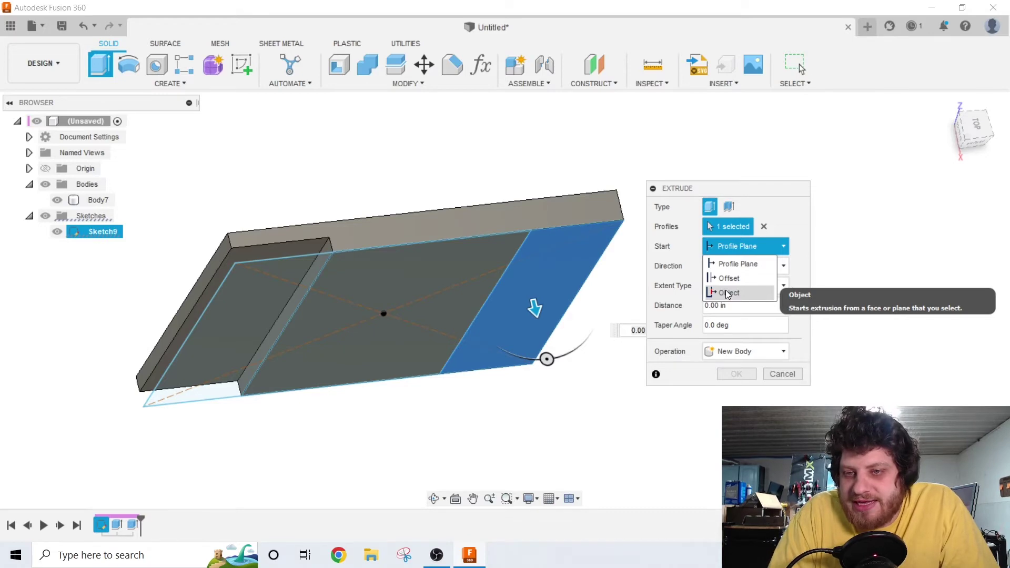
pyautogui.click(600, 394)
pyautogui.keyDown('shift'); pyautogui.moveTo(652, 139); pyautogui.dragTo(669, 197, button='middle'); pyautogui.keyUp('shift')
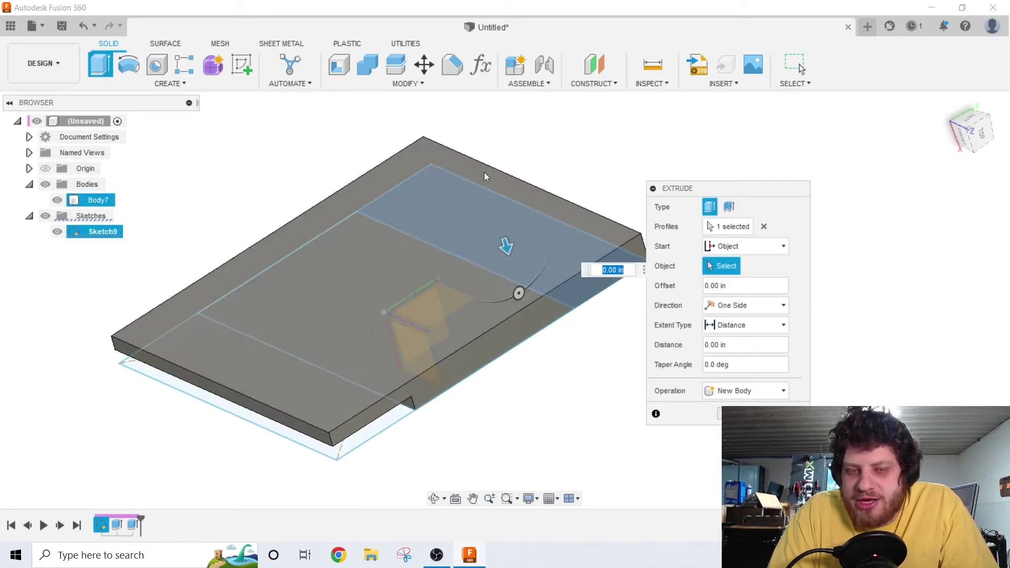
pyautogui.click(421, 157)
pyautogui.keyDown('shift'); pyautogui.moveTo(496, 219); pyautogui.dragTo(526, 240, button='middle'); pyautogui.keyUp('shift')
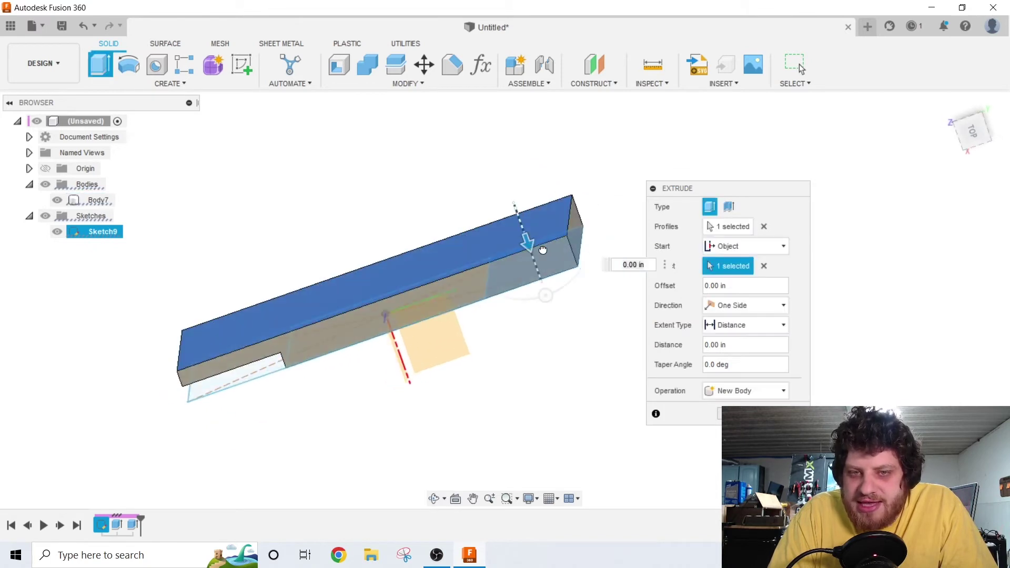
pyautogui.moveTo(520, 231); pyautogui.dragTo(543, 266)
pyautogui.click(972, 131)
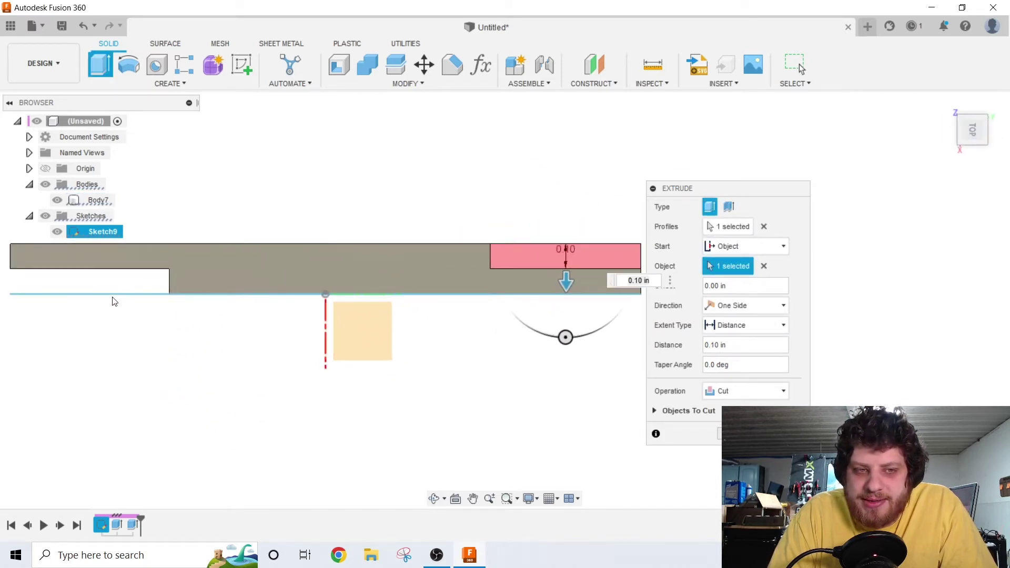
pyautogui.moveTo(124, 278); pyautogui.dragTo(230, 279, button='middle')
pyautogui.moveTo(439, 309); pyautogui.dragTo(282, 299, button='middle')
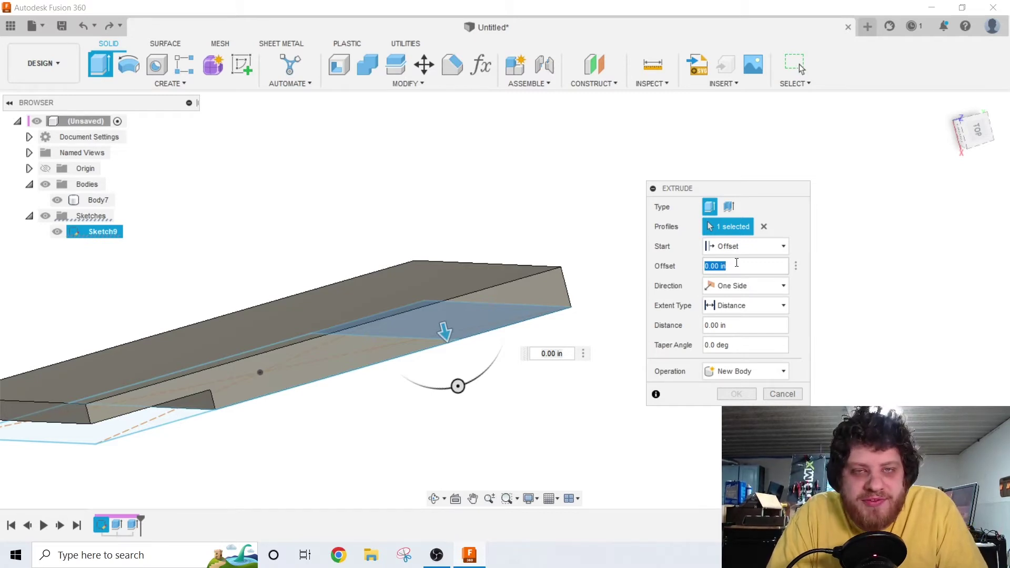
# Set the strip extrusion's start offset to -.5 in and pull its distance towards the plate.
pyautogui.write('.5')
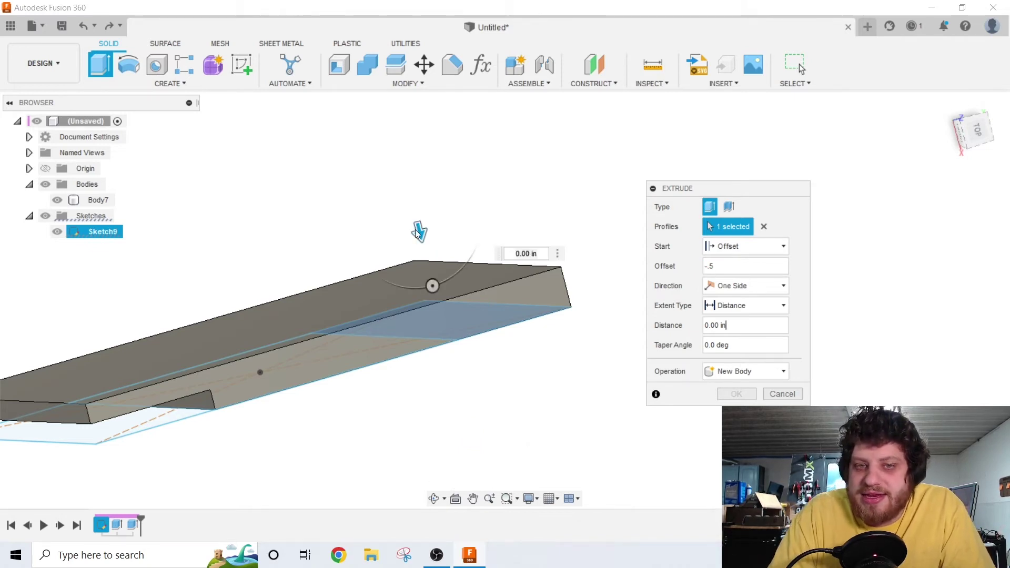
pyautogui.moveTo(415, 229); pyautogui.dragTo(444, 295)
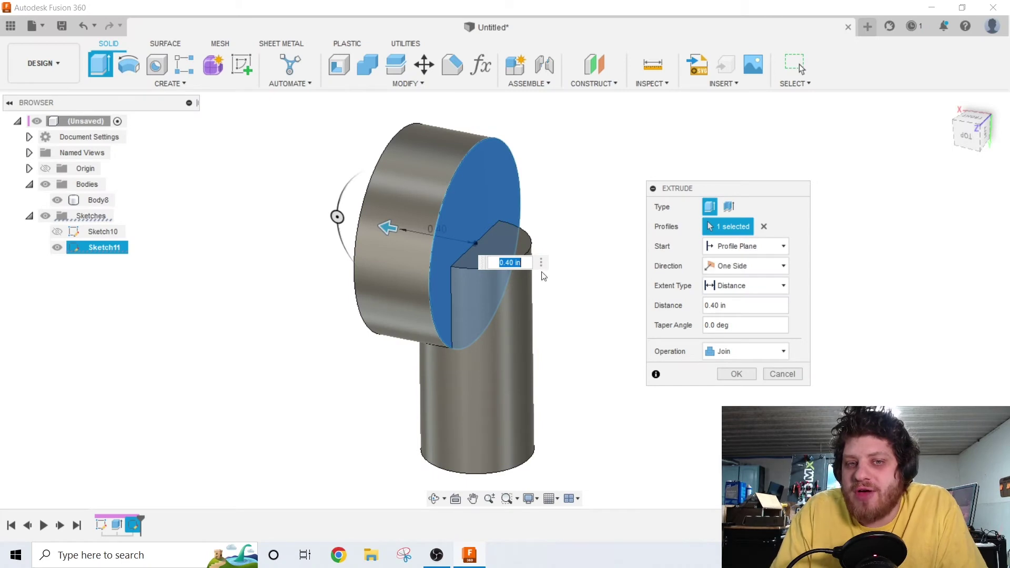
# Change the disc's joined extrusion to the Symmetric direction, with a distance of 0.5 in measured as whole length.
pyautogui.moveTo(415, 233); pyautogui.dragTo(366, 222)
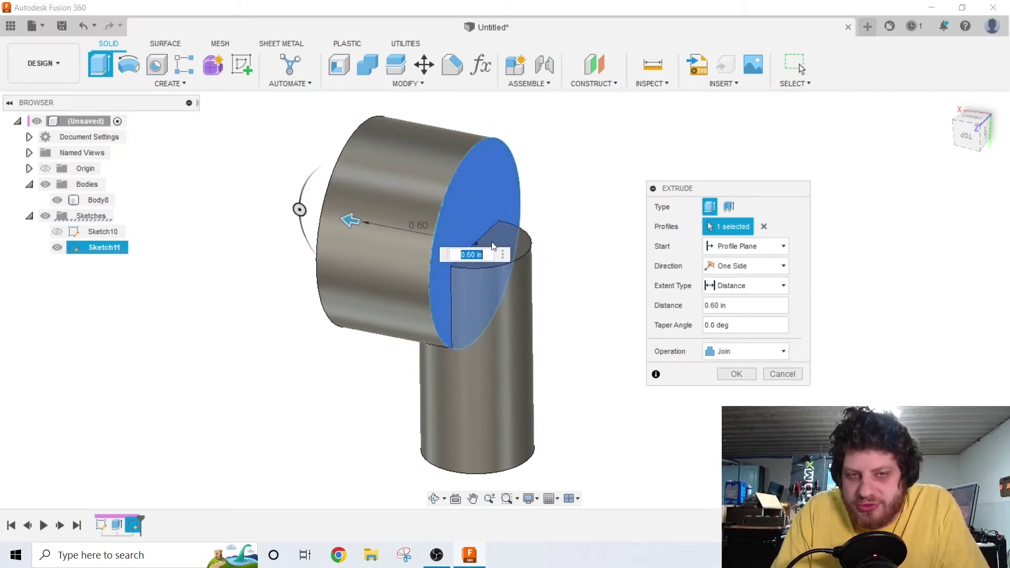
pyautogui.click(757, 264)
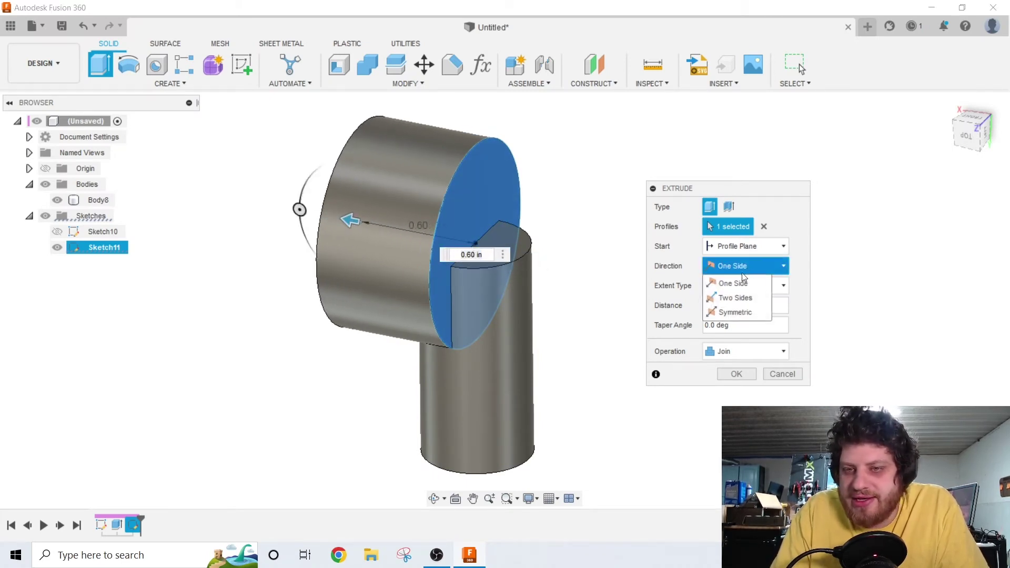
pyautogui.click(745, 307)
pyautogui.moveTo(350, 220)
pyautogui.mouseDown()
pyautogui.moveTo(244, 199)
pyautogui.moveTo(401, 216)
pyautogui.moveTo(336, 214)
pyautogui.mouseUp()
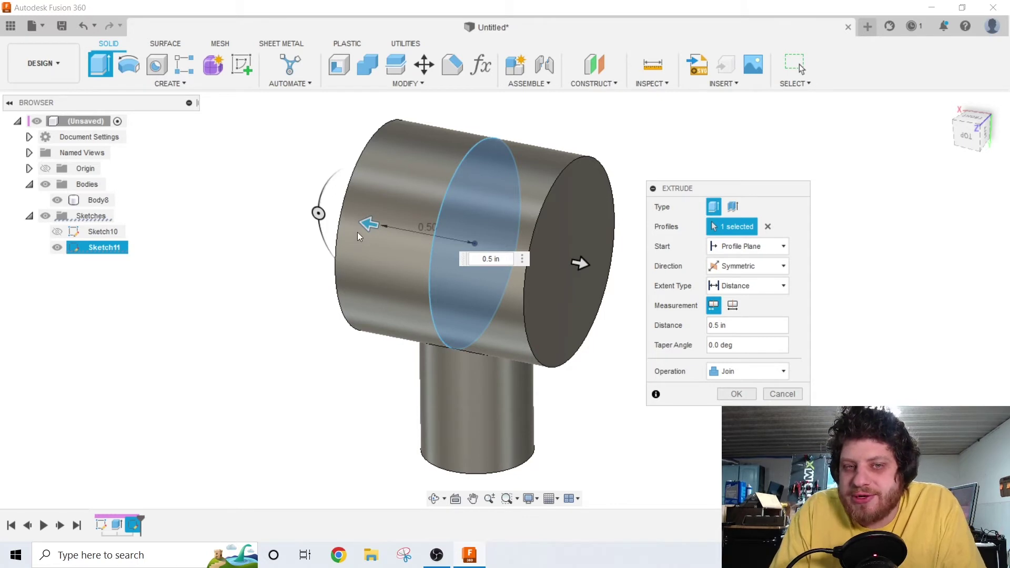
pyautogui.click(733, 305)
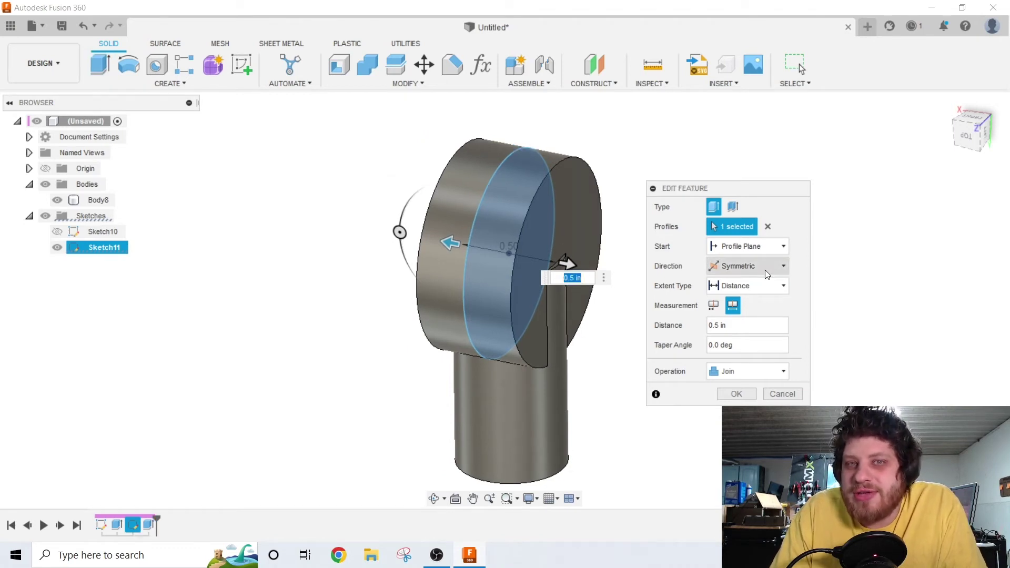
# Change the disc's extrusion direction to Two Sides, lengthen one side to about 0.75 in and shorten the other side.
pyautogui.click(765, 271)
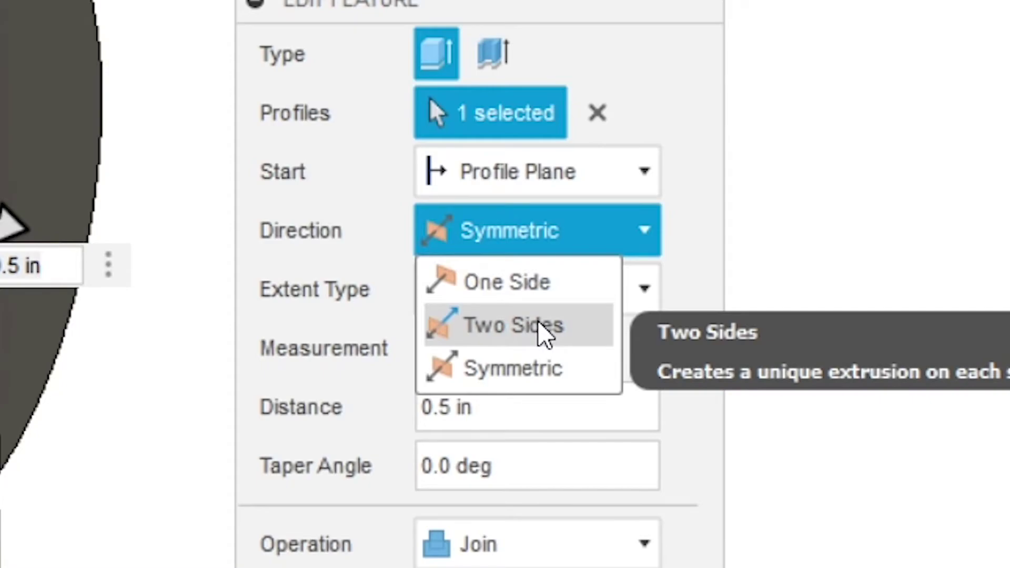
pyautogui.click(542, 329)
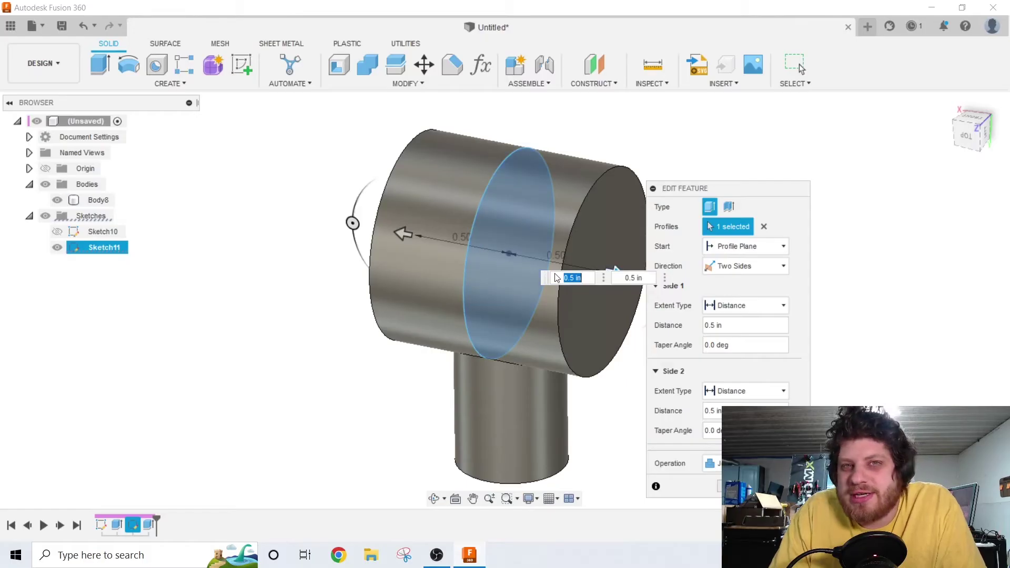
pyautogui.moveTo(456, 269); pyautogui.dragTo(455, 271, button='middle')
pyautogui.moveTo(567, 250); pyautogui.dragTo(613, 260)
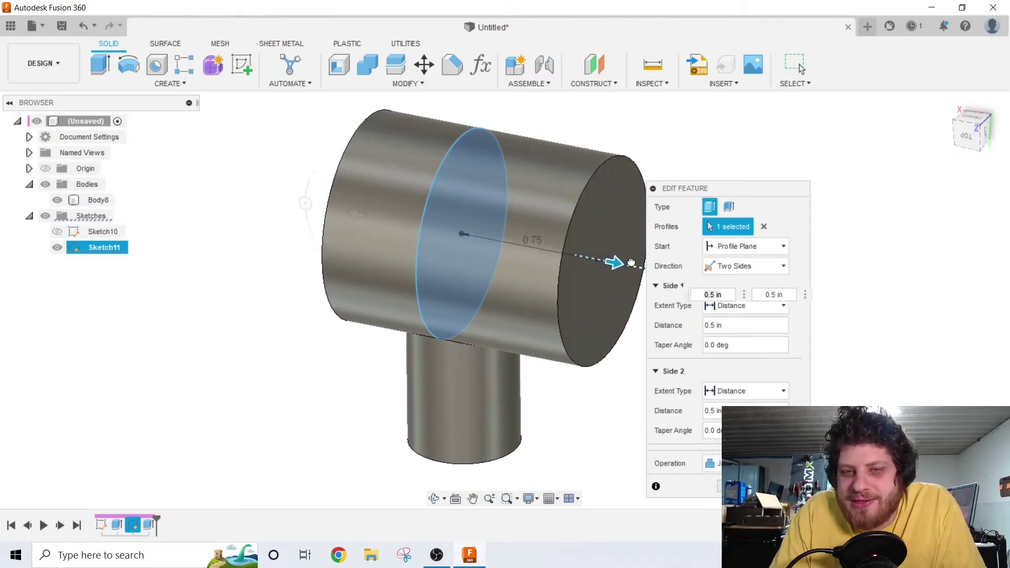
pyautogui.moveTo(354, 220); pyautogui.dragTo(401, 222)
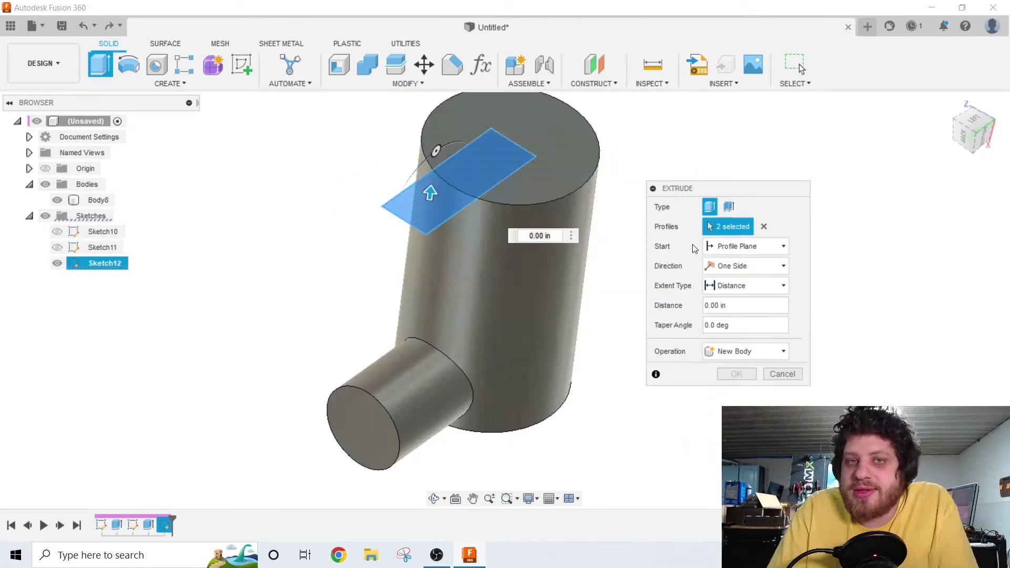
# Extrude the two rectangle profiles about -0.40 in into the large cylinder as a Cut, keeping Profile Plane start and Distance extent.
pyautogui.click(710, 247)
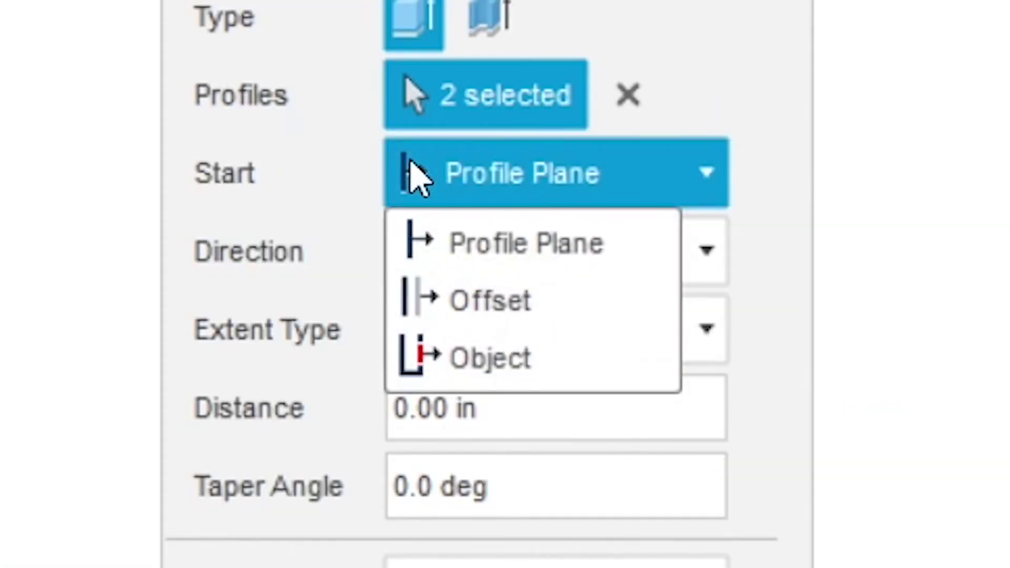
pyautogui.click(410, 164)
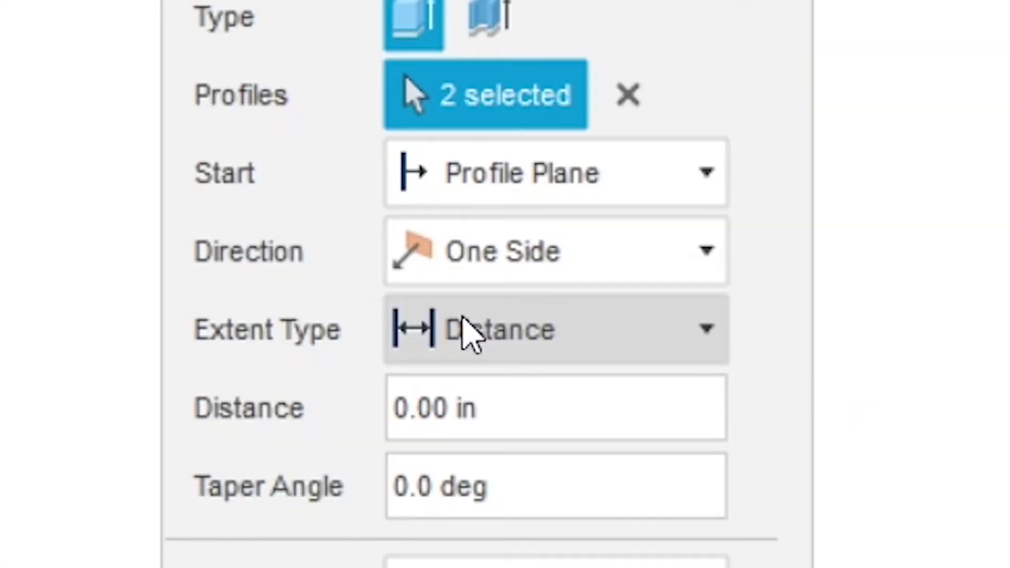
pyautogui.click(723, 286)
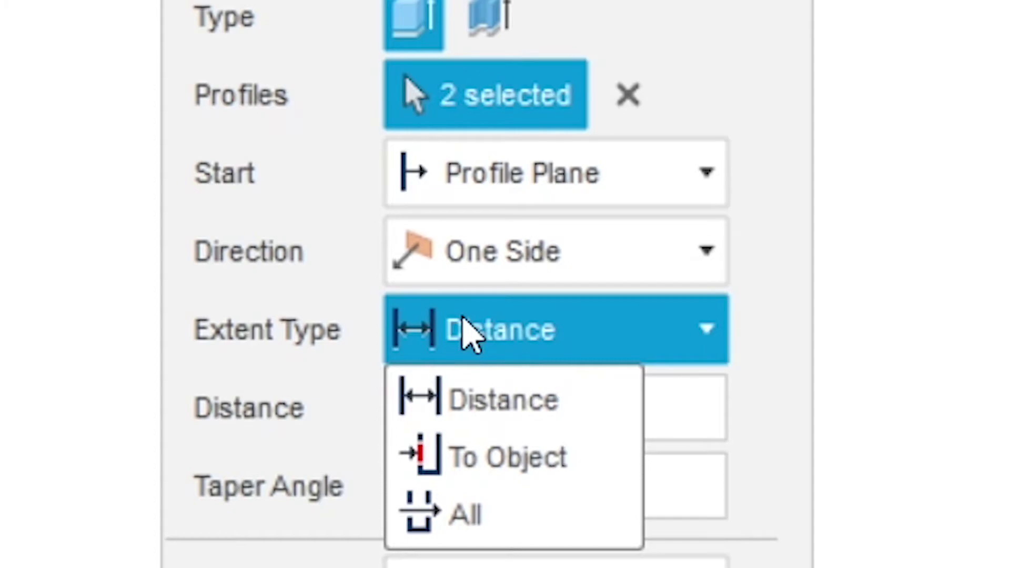
pyautogui.click(519, 400)
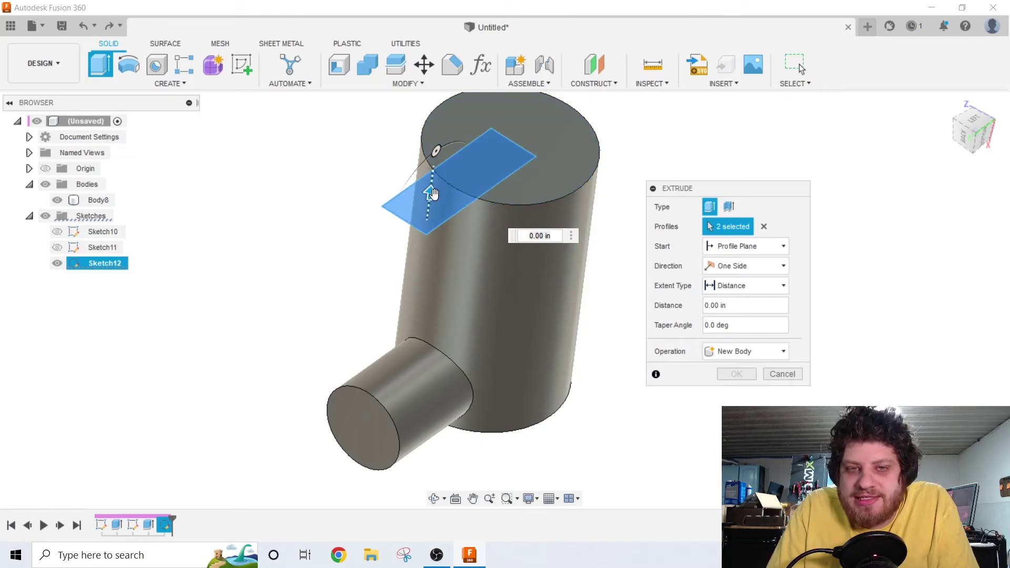
pyautogui.moveTo(433, 194); pyautogui.dragTo(423, 263)
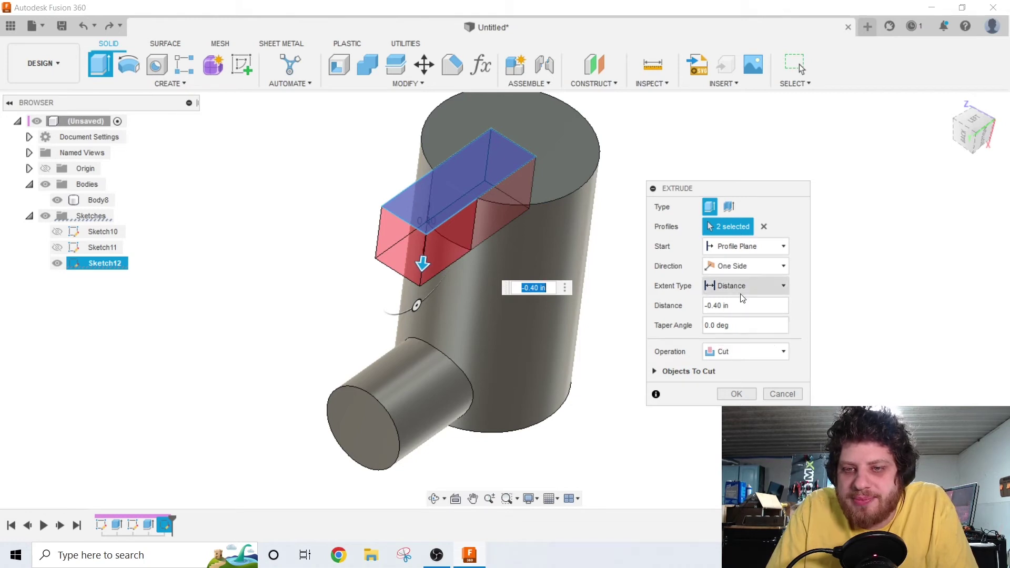
# Change the rectangle cut's extent type to To Object and end it at the small side cylinder's curved face.
pyautogui.click(779, 287)
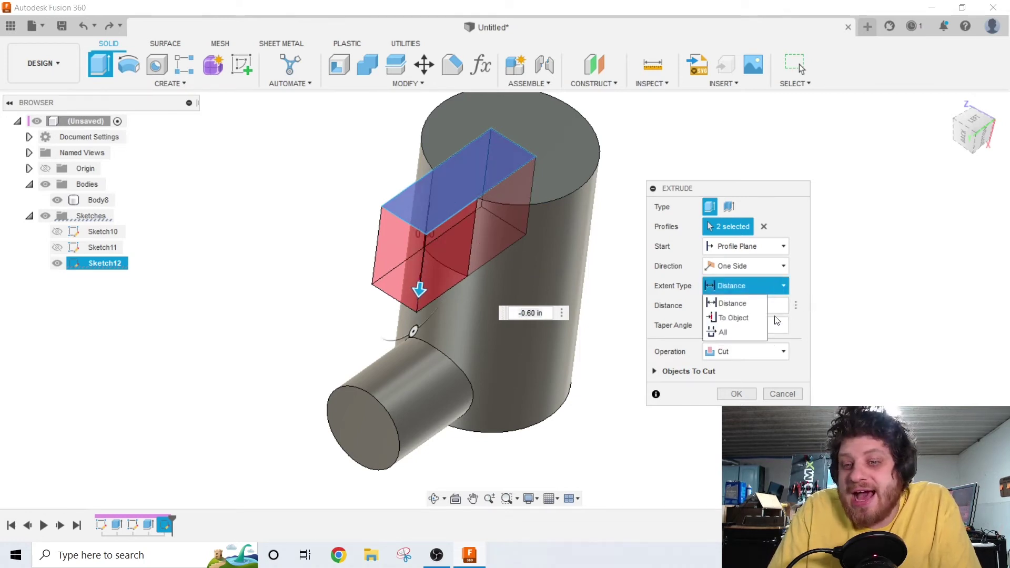
pyautogui.click(743, 331)
pyautogui.click(737, 285)
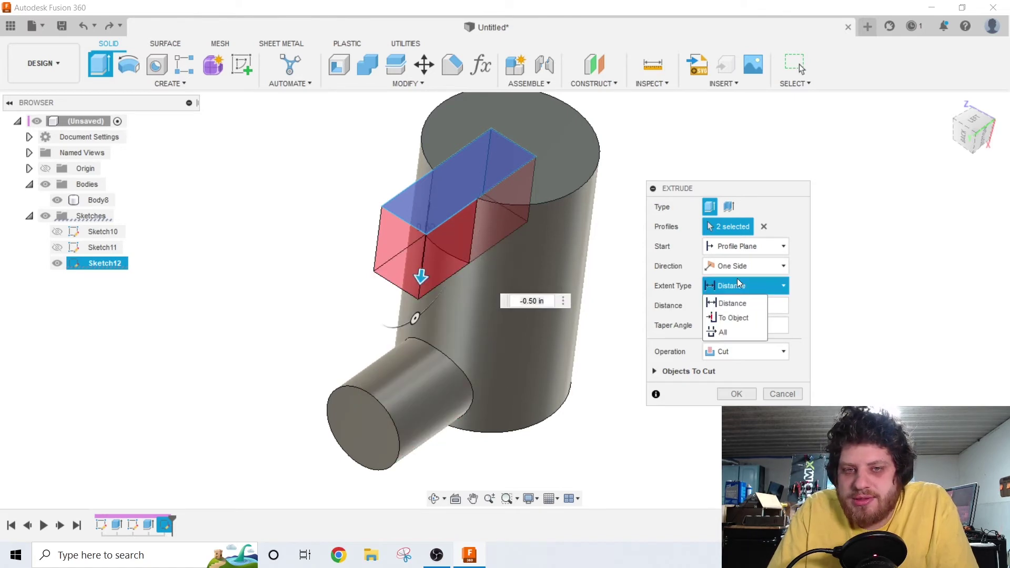
pyautogui.click(743, 318)
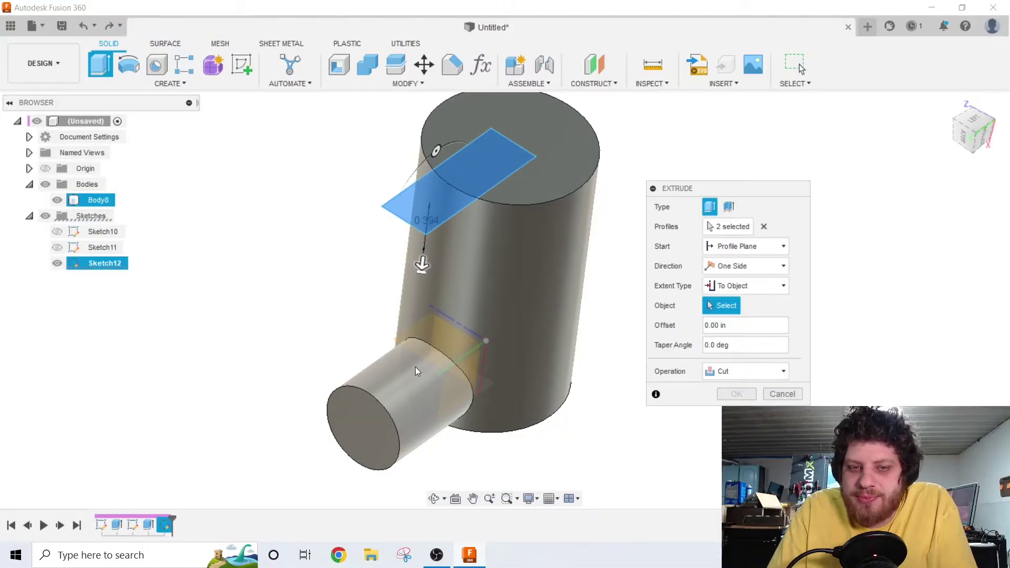
pyautogui.click(389, 386)
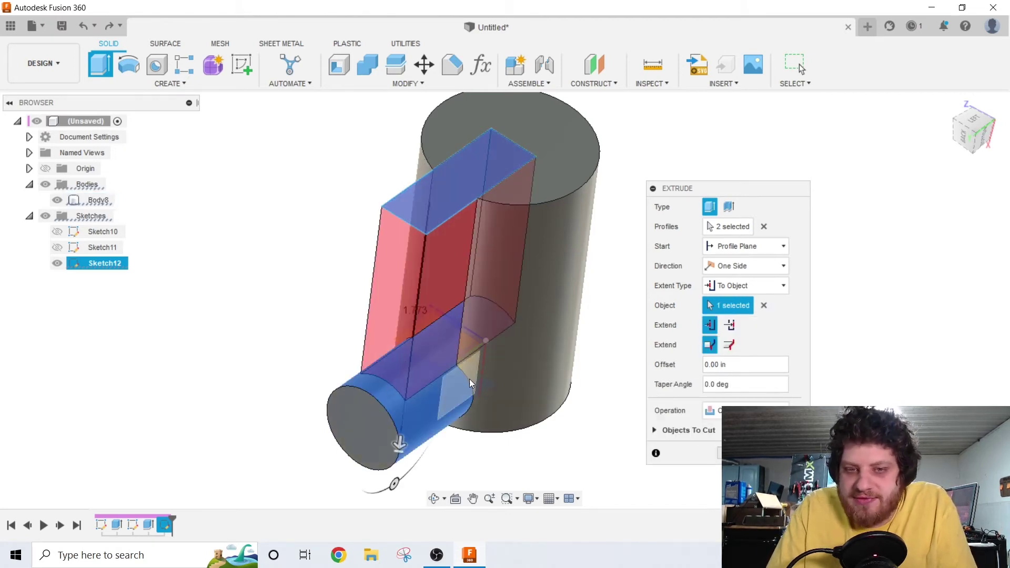
pyautogui.keyDown('shift'); pyautogui.moveTo(441, 391); pyautogui.dragTo(417, 332, button='middle'); pyautogui.keyUp('shift')
pyautogui.press('Return')
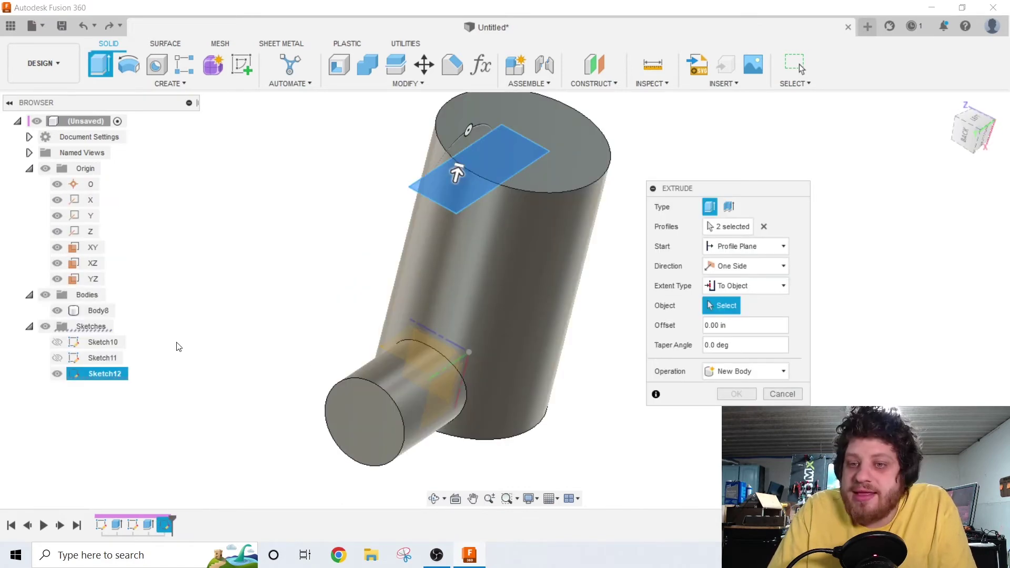
# End the rectangle cut at the point on the small cylinder's front edge and set its offset to .25 in.
pyautogui.click(374, 384)
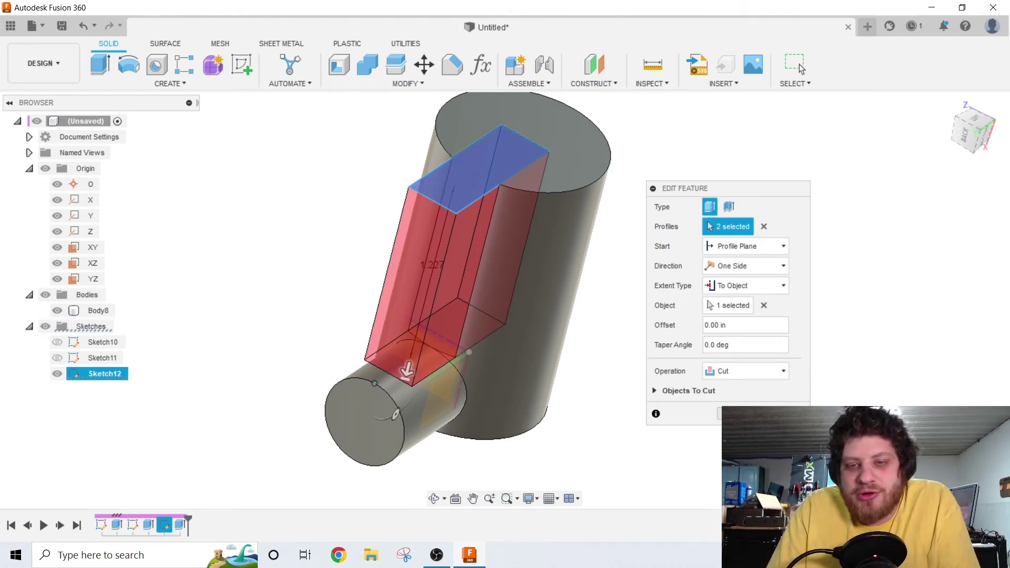
pyautogui.click(734, 414)
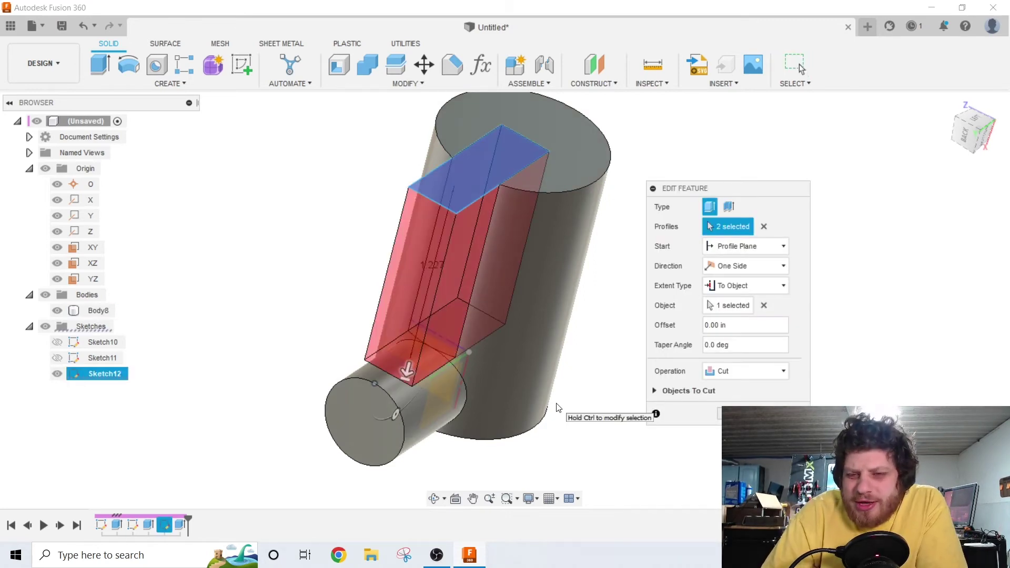
pyautogui.click(718, 323)
pyautogui.write('6')
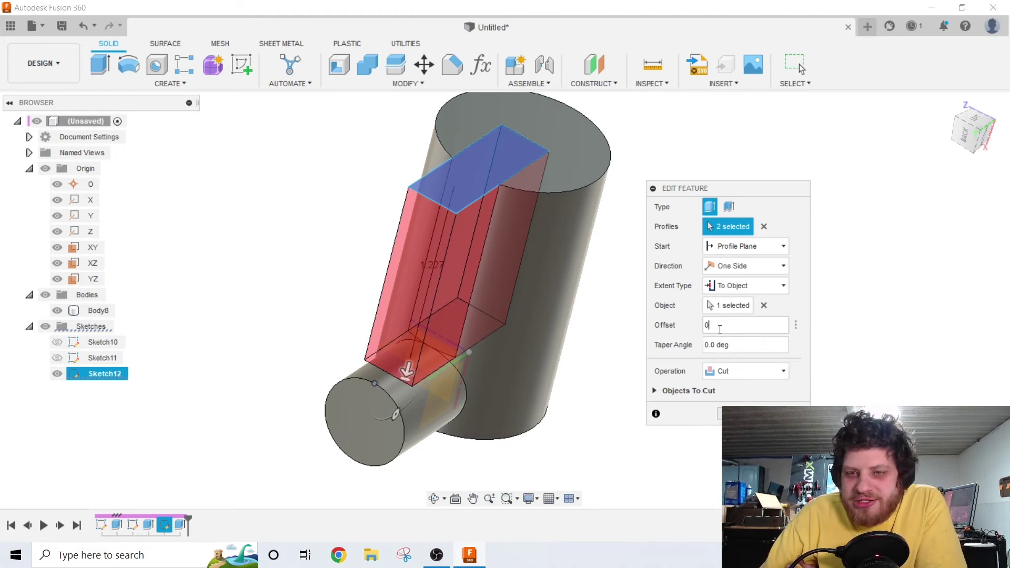
pyautogui.write('.25')
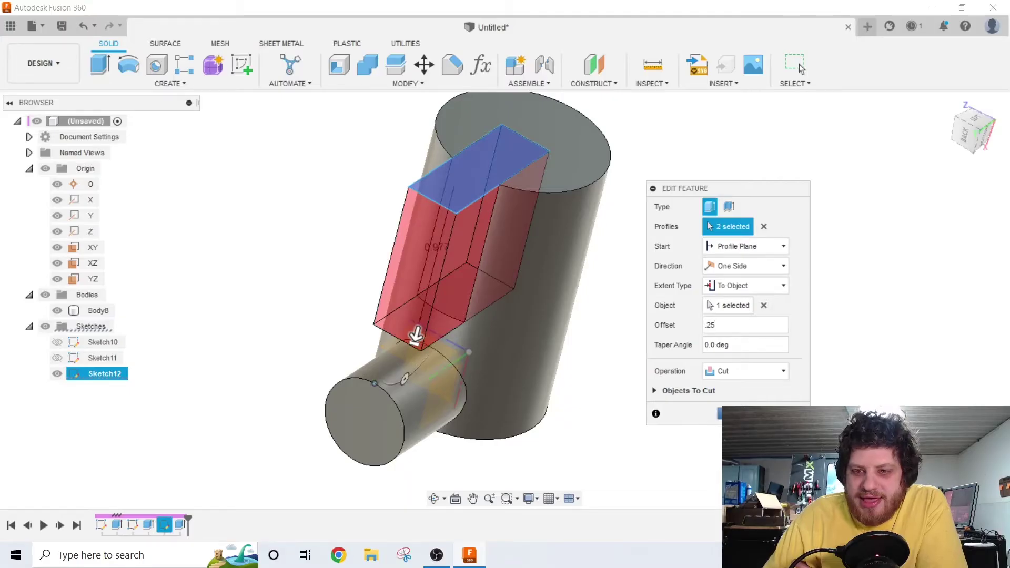
pyautogui.press('Return')
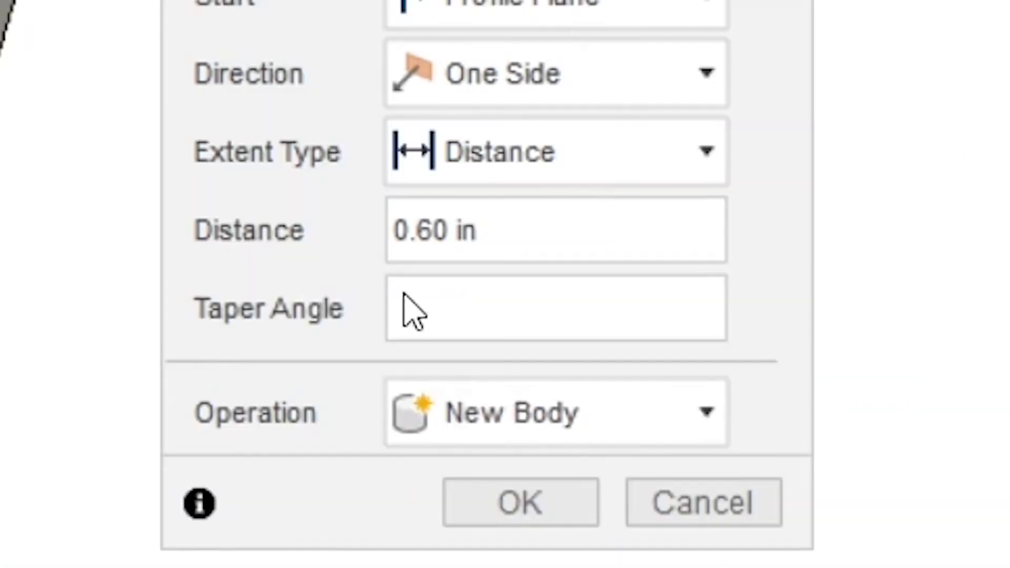
# Try taper angles of 5 and 30 degrees on the bar's 0.60 in extrusion, finishing with -5 degrees.
pyautogui.write('5')
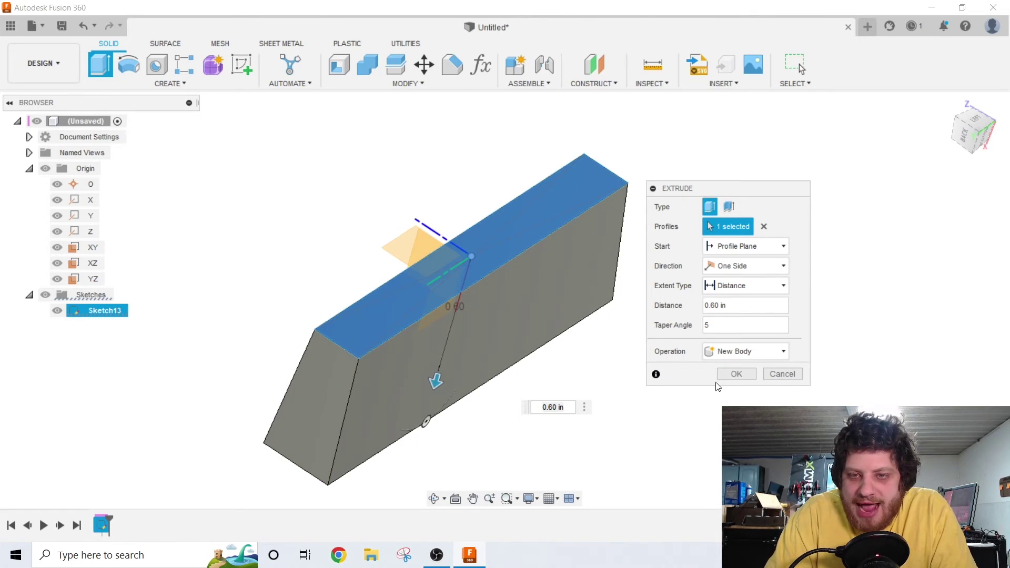
pyautogui.write('30')
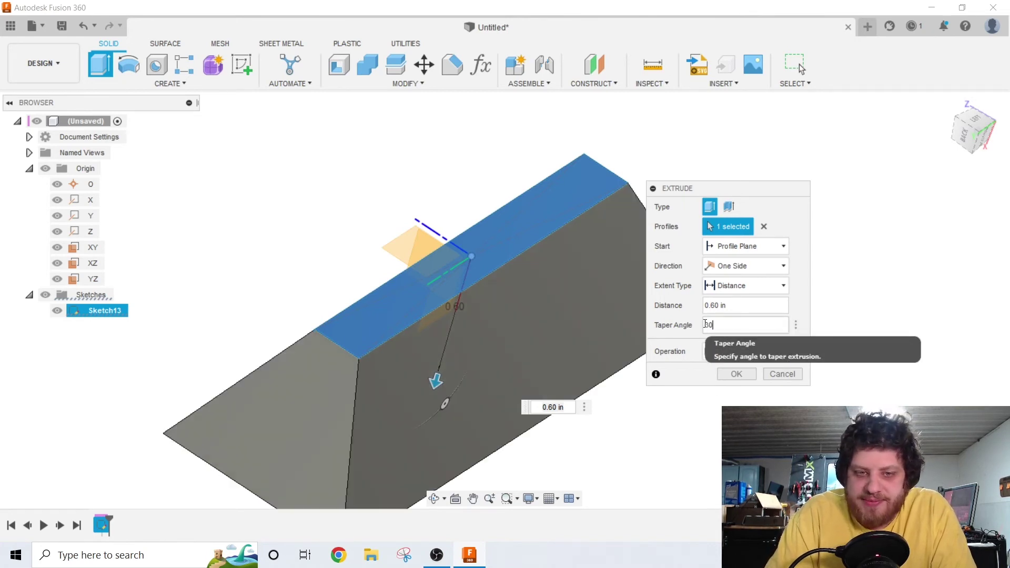
pyautogui.keyDown('shift'); pyautogui.moveTo(641, 295); pyautogui.dragTo(601, 234, button='middle'); pyautogui.keyUp('shift')
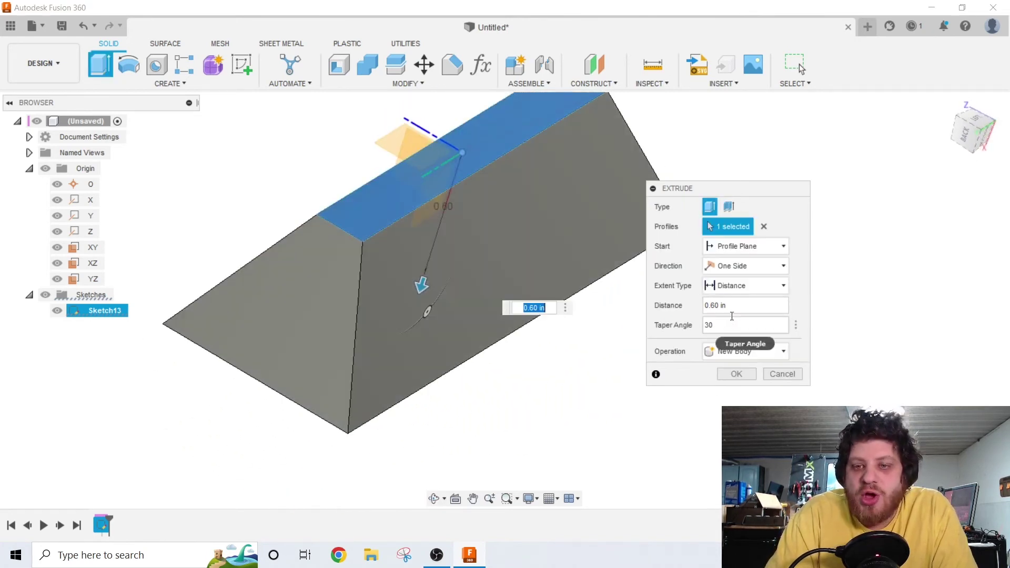
pyautogui.click(708, 325)
pyautogui.write('-')
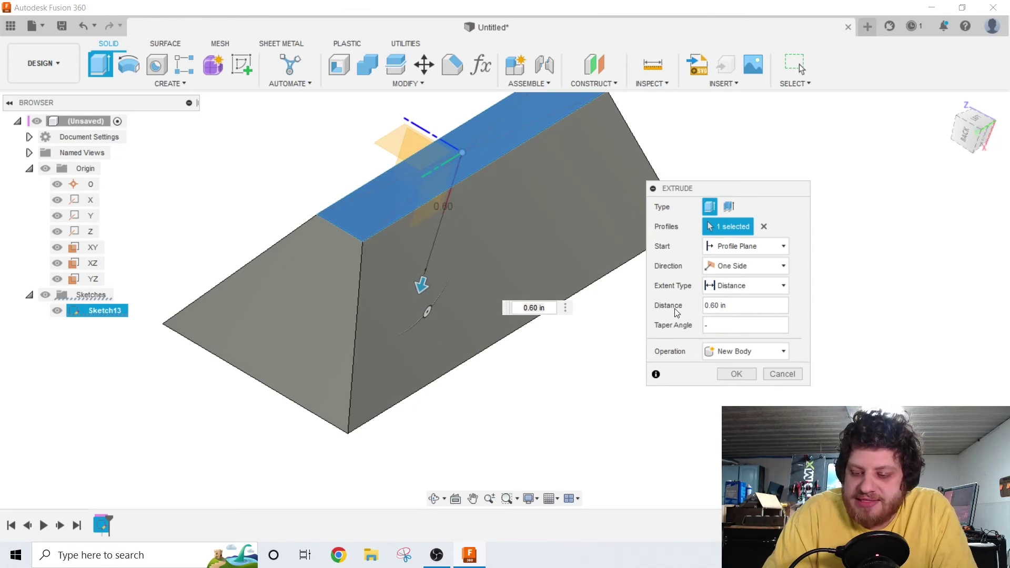
pyautogui.write('5')
# Pull the distance of the joined rectangle extrusion with the 10-degree taper down towards the bar.
pyautogui.moveTo(442, 224)
pyautogui.keyDown('shift'); pyautogui.mouseDown(button='middle')
pyautogui.moveTo(428, 219)
pyautogui.moveTo(456, 216)
pyautogui.moveTo(443, 218)
pyautogui.mouseUp(button='middle'); pyautogui.keyUp('shift')
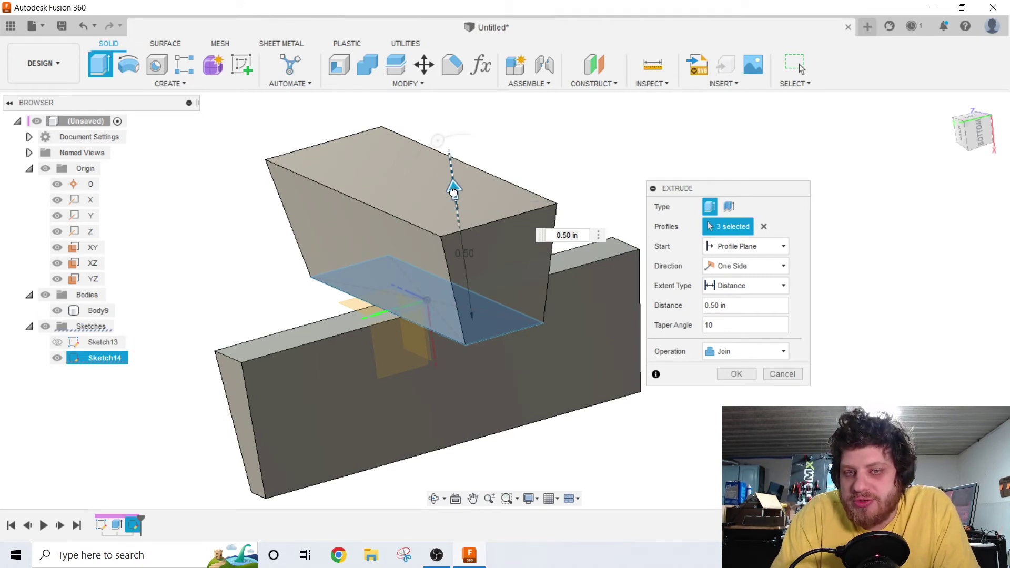
pyautogui.moveTo(454, 190); pyautogui.dragTo(540, 388)
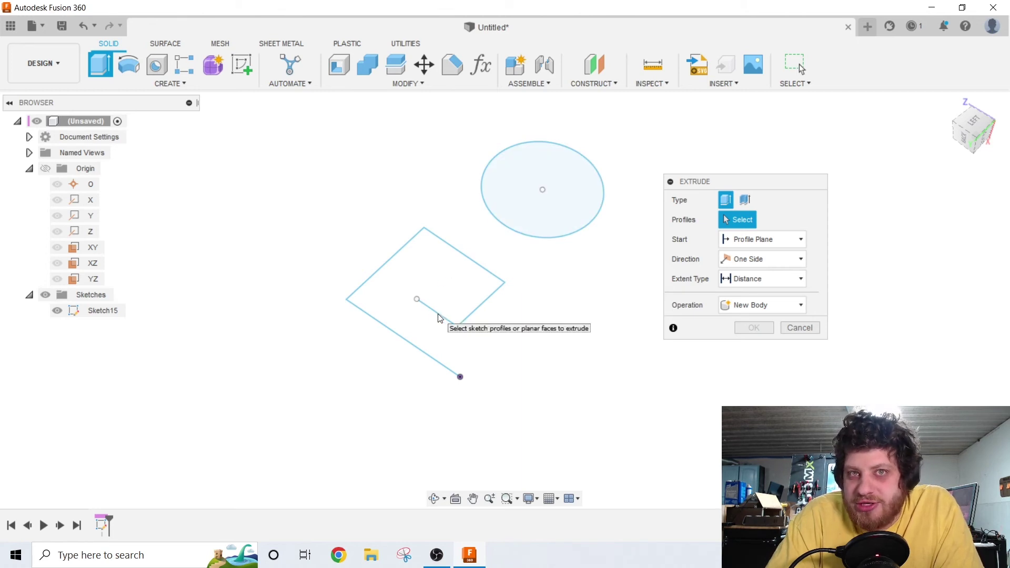
# Switch the extrusion type to Thin Extrude and select the open line chain and the circle as profiles.
pyautogui.click(519, 194)
pyautogui.click(540, 196)
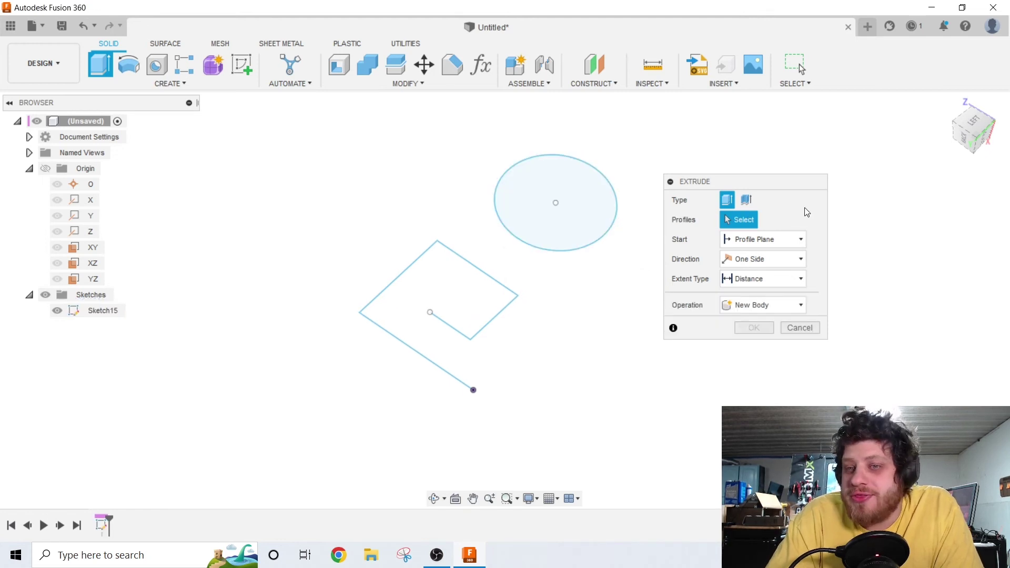
pyautogui.click(750, 200)
pyautogui.click(458, 332)
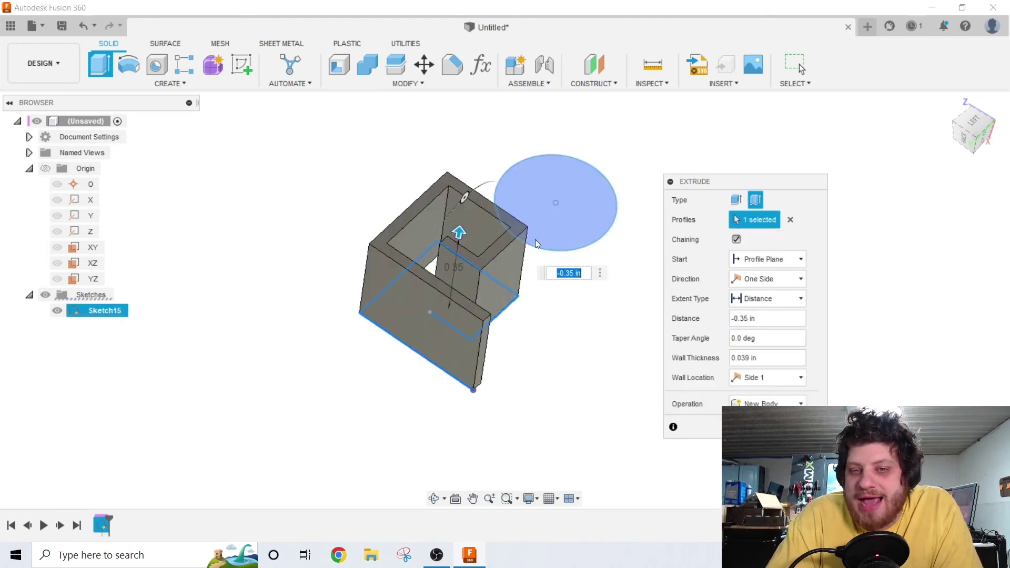
pyautogui.click(550, 250)
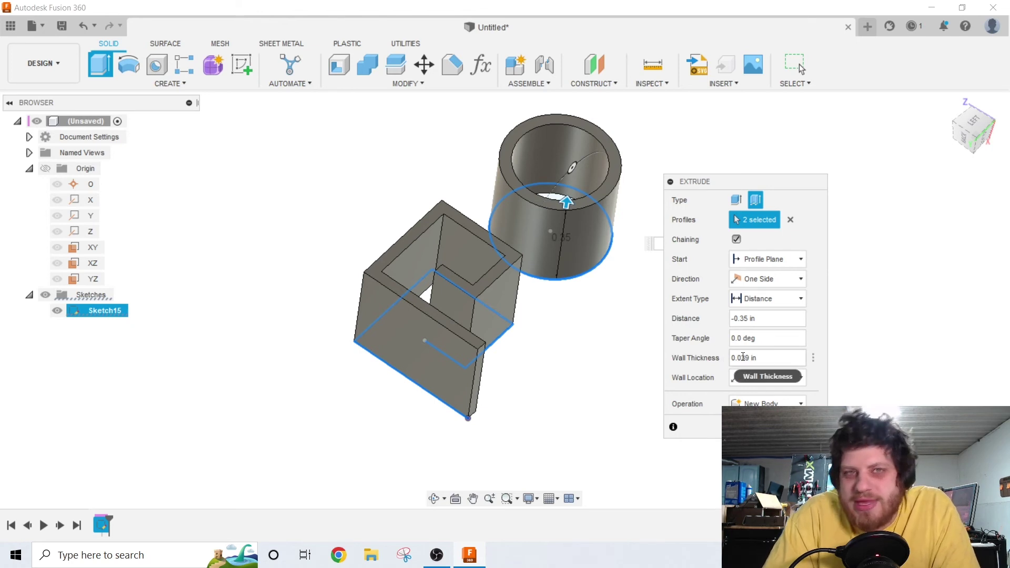
# Set the wall thickness of the thin extrusion to .05 in.
pyautogui.click(743, 357)
pyautogui.write('.039')
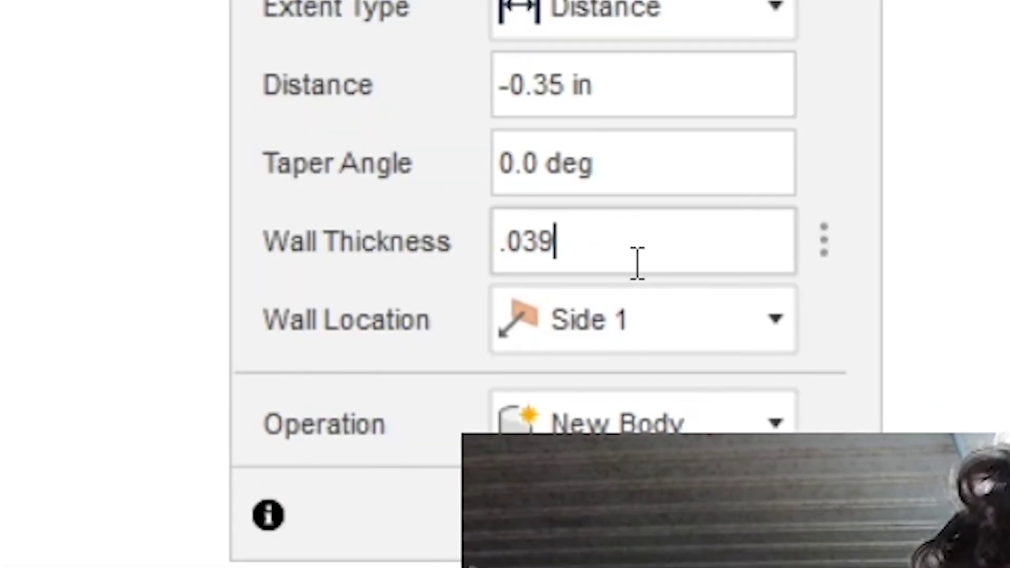
pyautogui.doubleClick(618, 257)
pyautogui.write('.1')
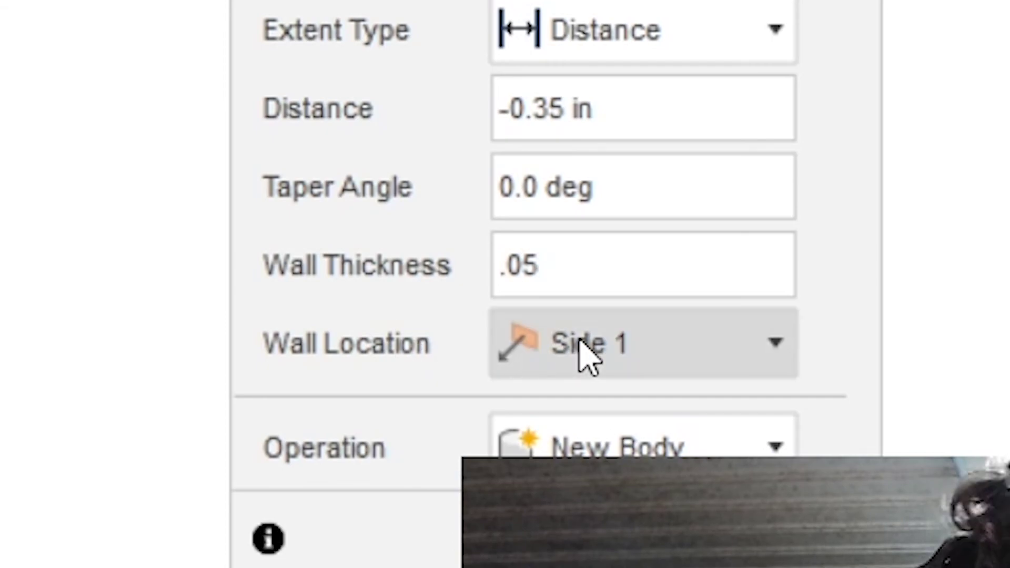
# Change the thin extrusion's wall location to Side 2 and finally to Center.
pyautogui.click(778, 371)
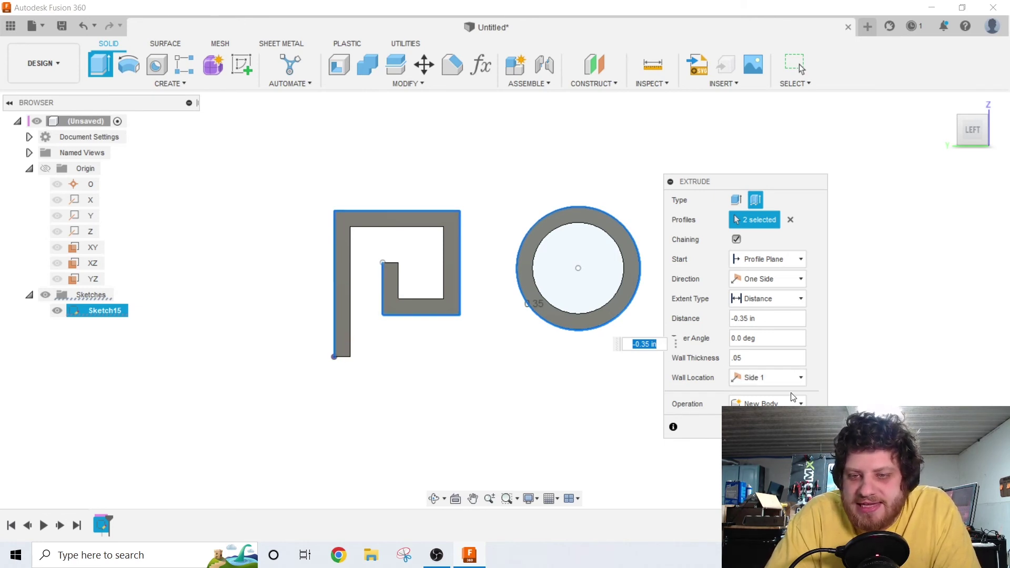
pyautogui.click(773, 386)
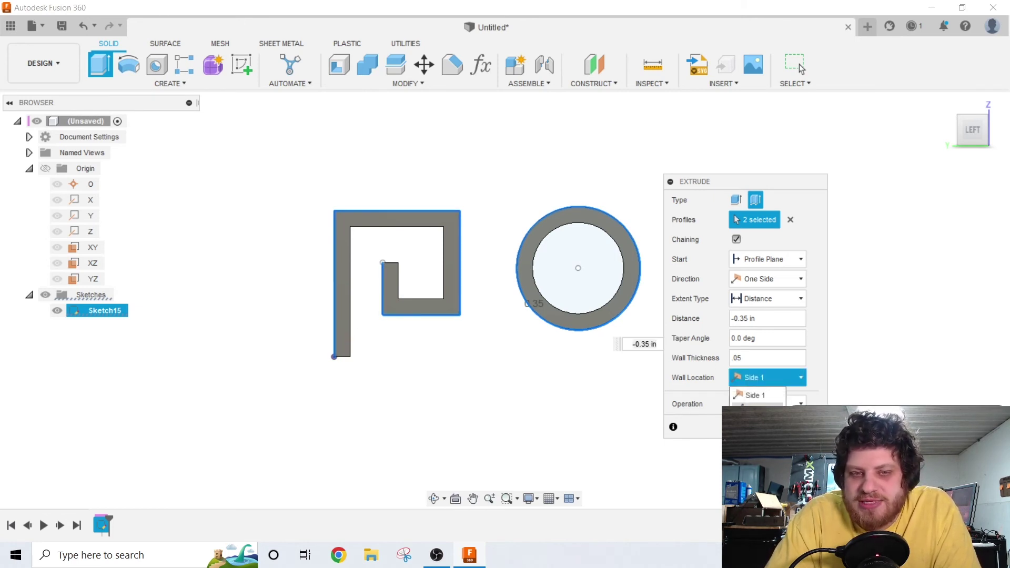
pyautogui.click(757, 407)
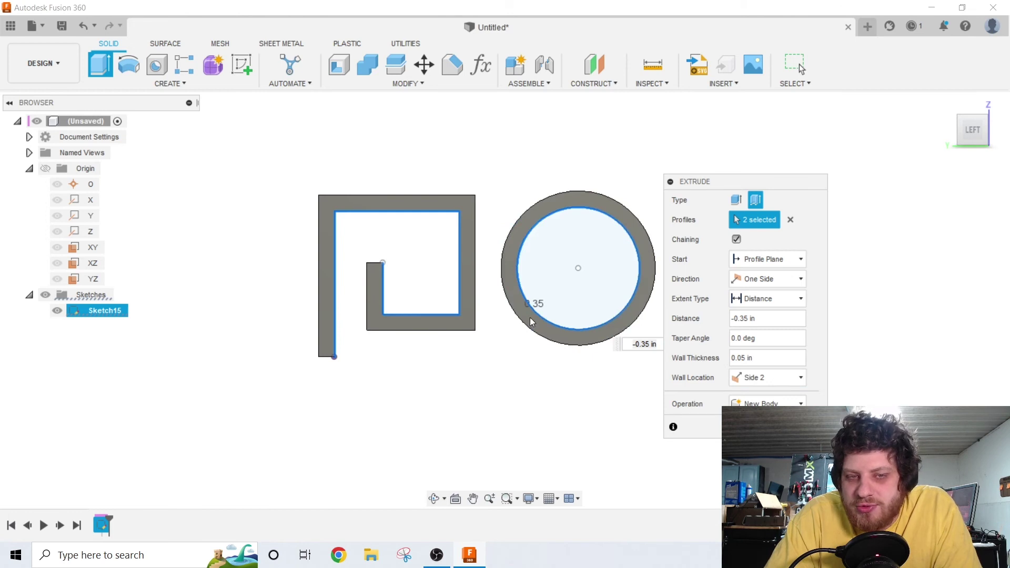
pyautogui.click(747, 377)
pyautogui.click(757, 407)
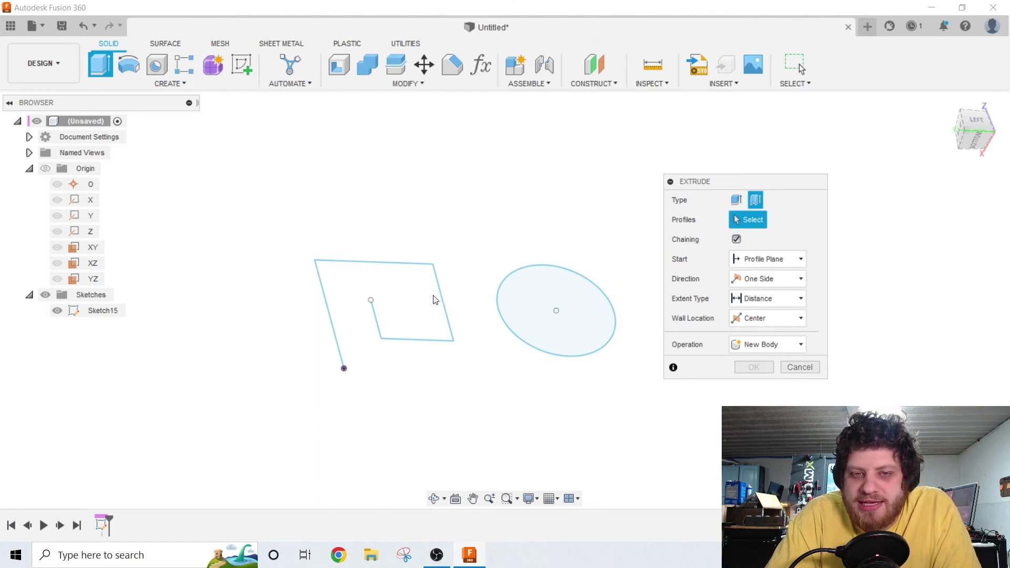
# Clear the chained profile selection, turn off chaining, and select the long outer line and the short inner line individually for the thin extrusion.
pyautogui.click(442, 298)
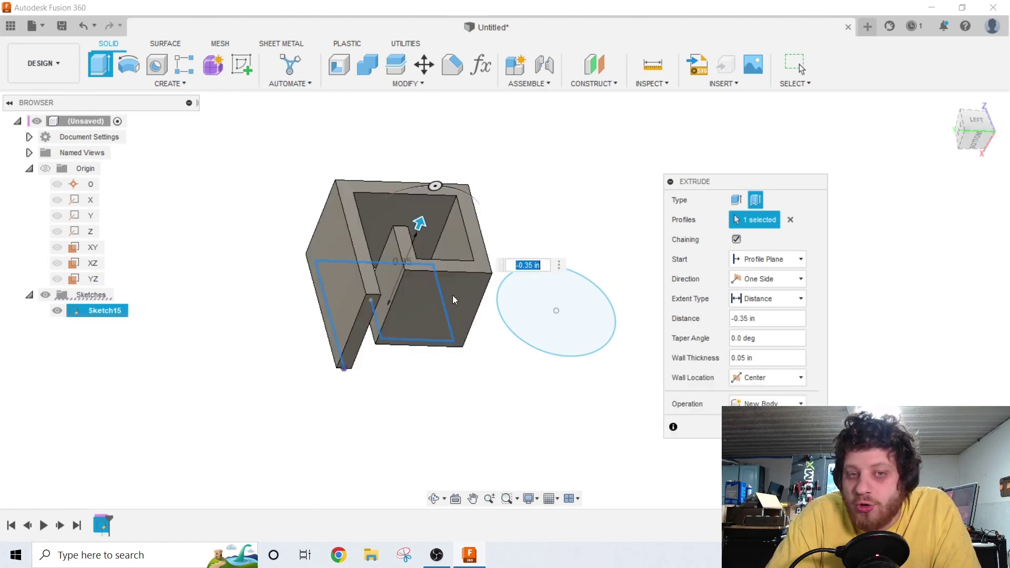
pyautogui.click(790, 219)
pyautogui.click(737, 240)
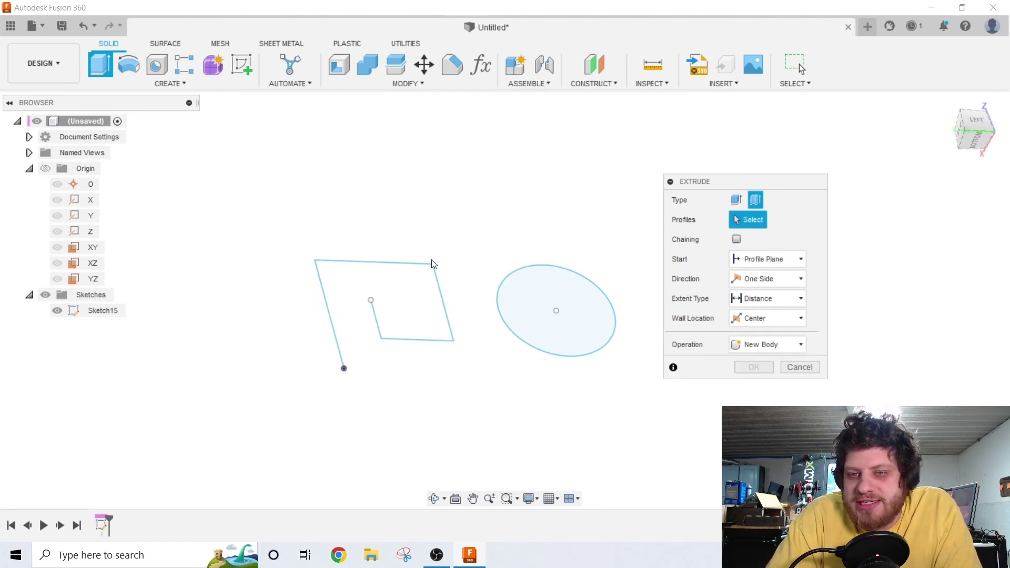
pyautogui.click(327, 308)
pyautogui.click(377, 318)
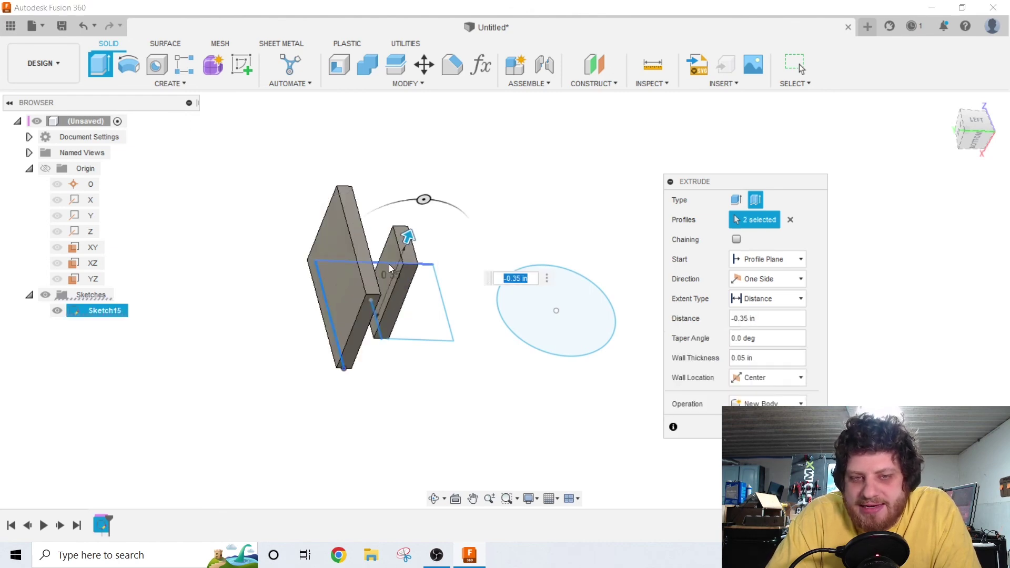